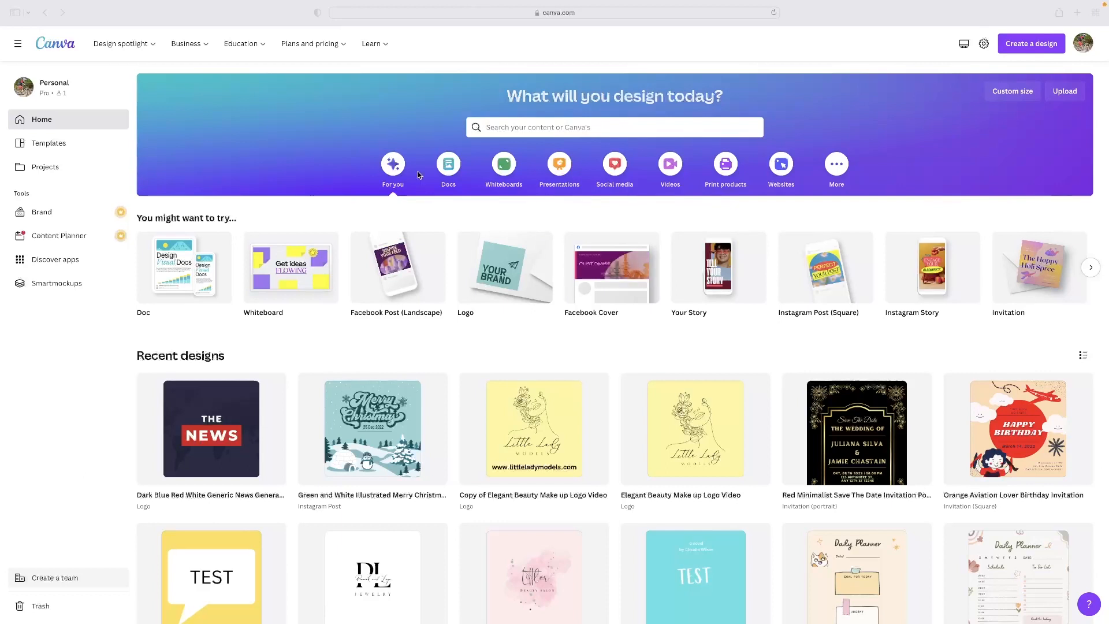
Step: Search the templates for "info" and open the suggested Infographic category sized 800 × 2000 px
click(550, 128)
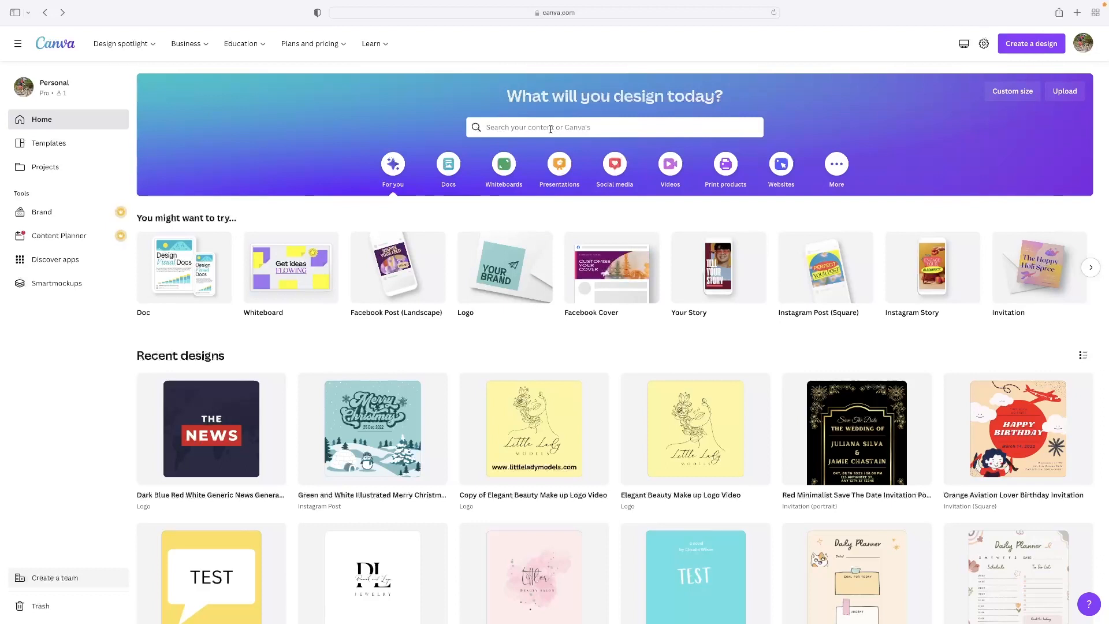
click(551, 128)
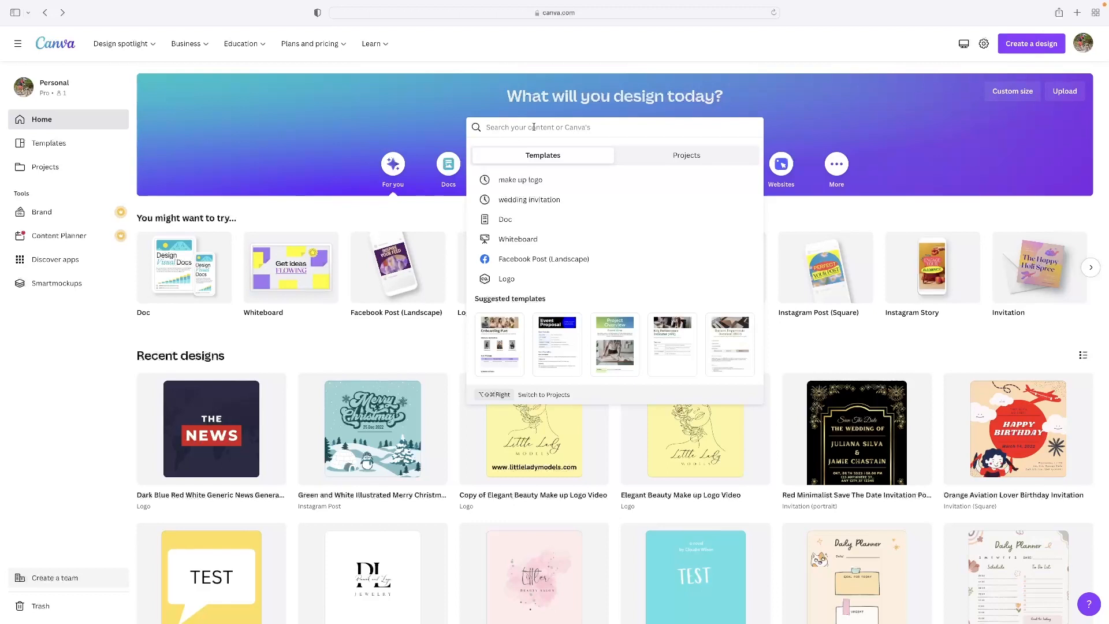
text(info)
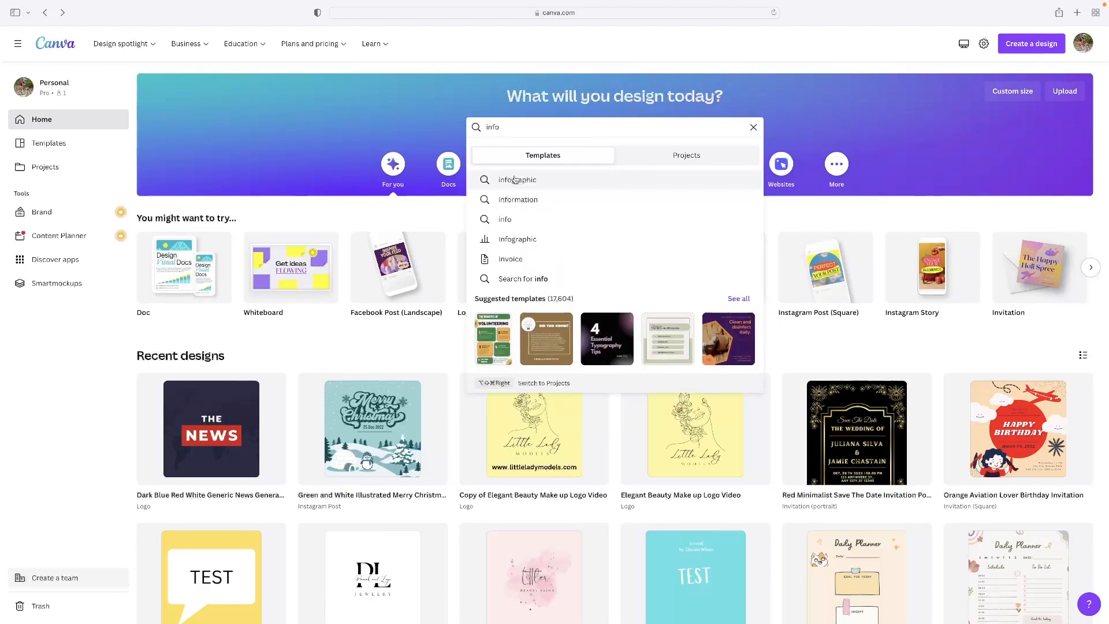
click(521, 244)
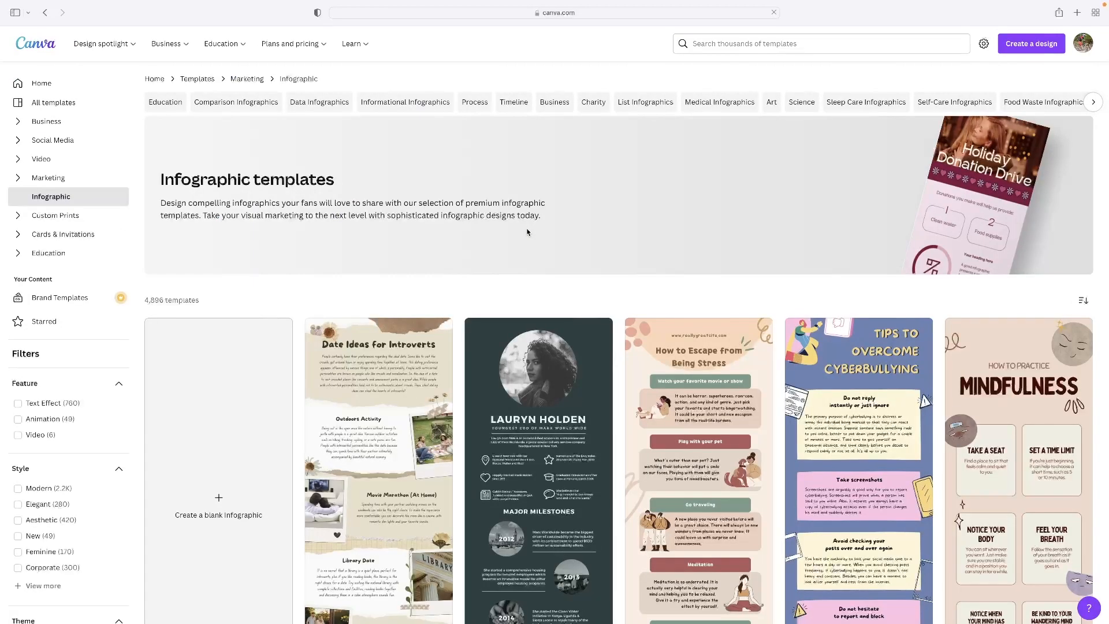
Step: Look through the infographic templates to examine the available layouts and styles
scroll(527, 232, down, 10)
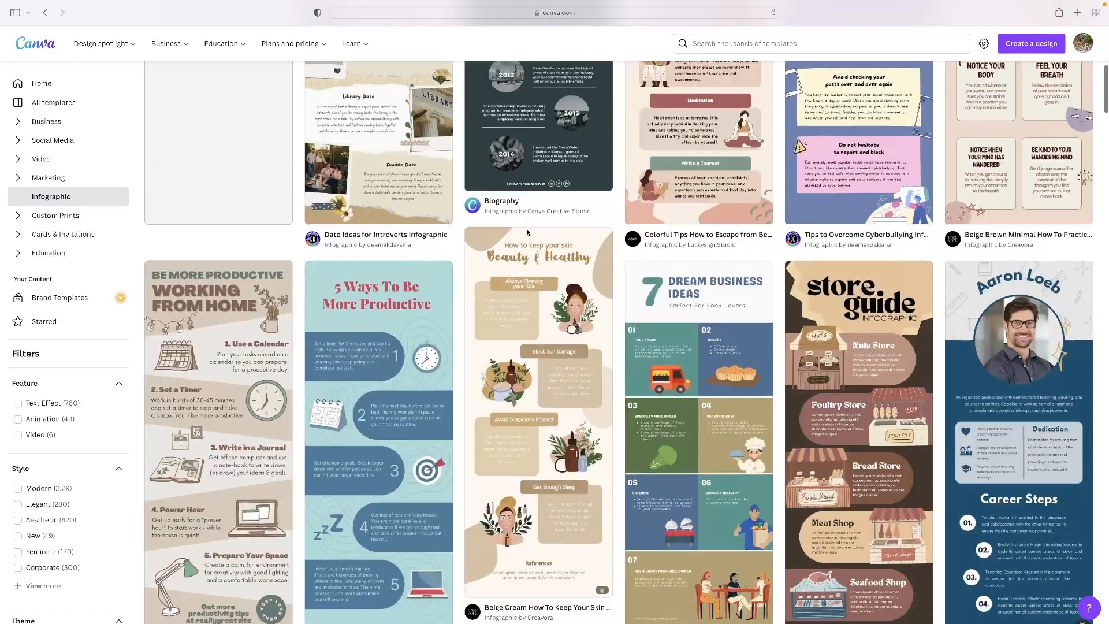
scroll(527, 232, down, 9)
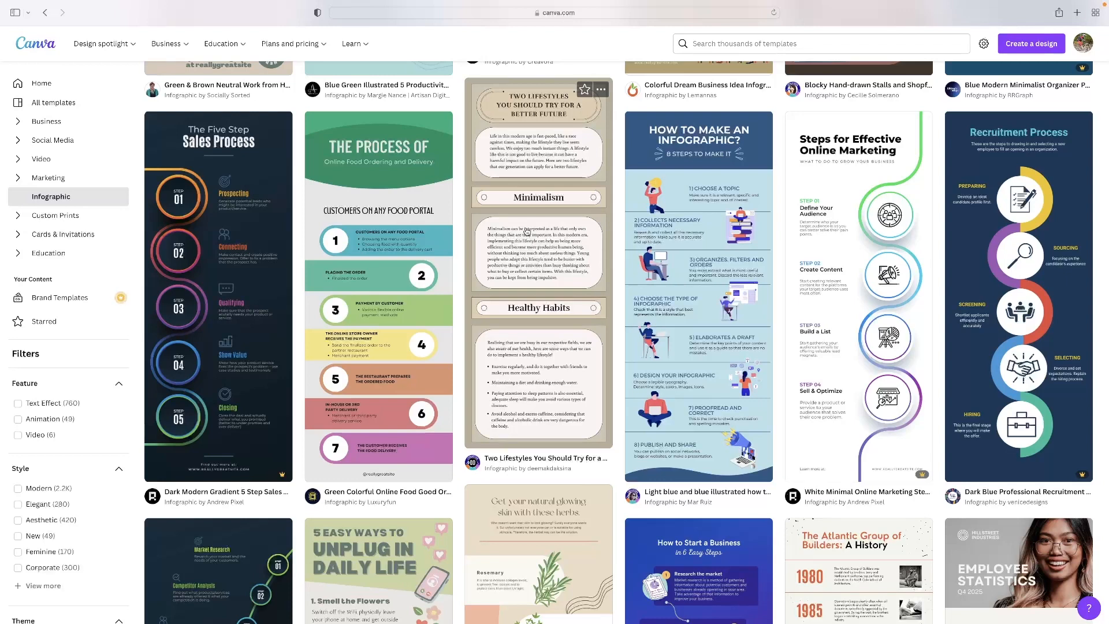
scroll(527, 231, down, 8)
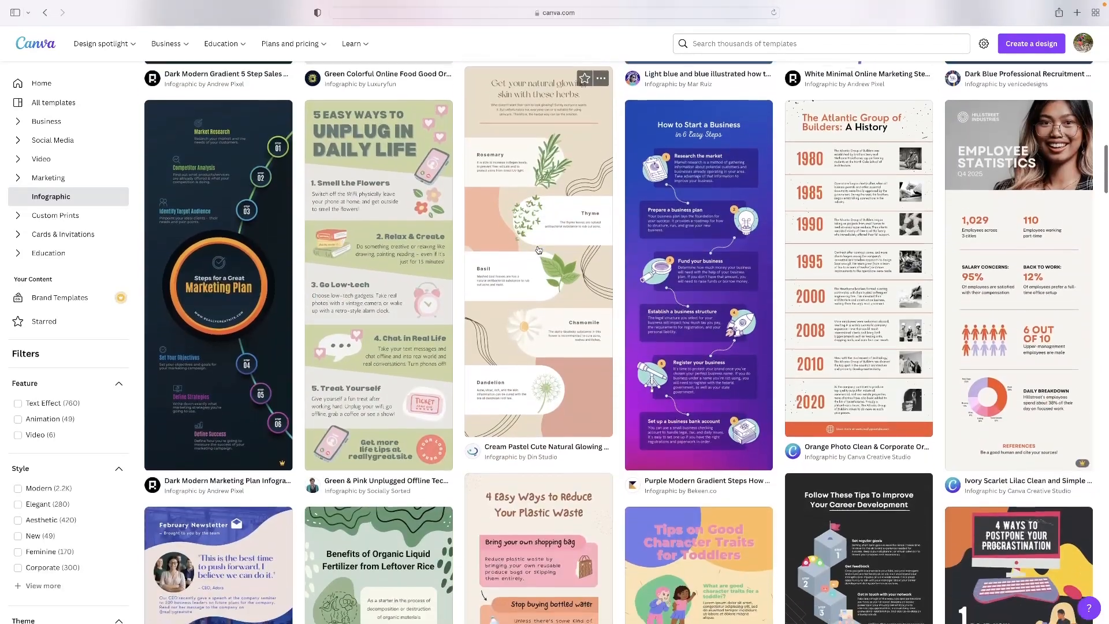
scroll(527, 235, down, 7)
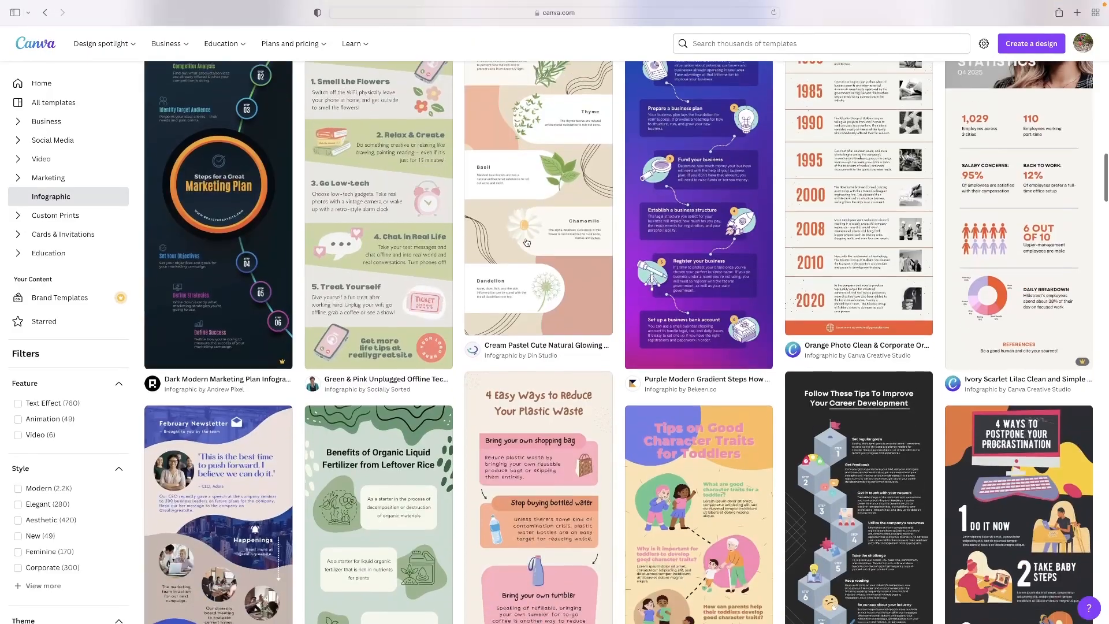
scroll(591, 231, down, 15)
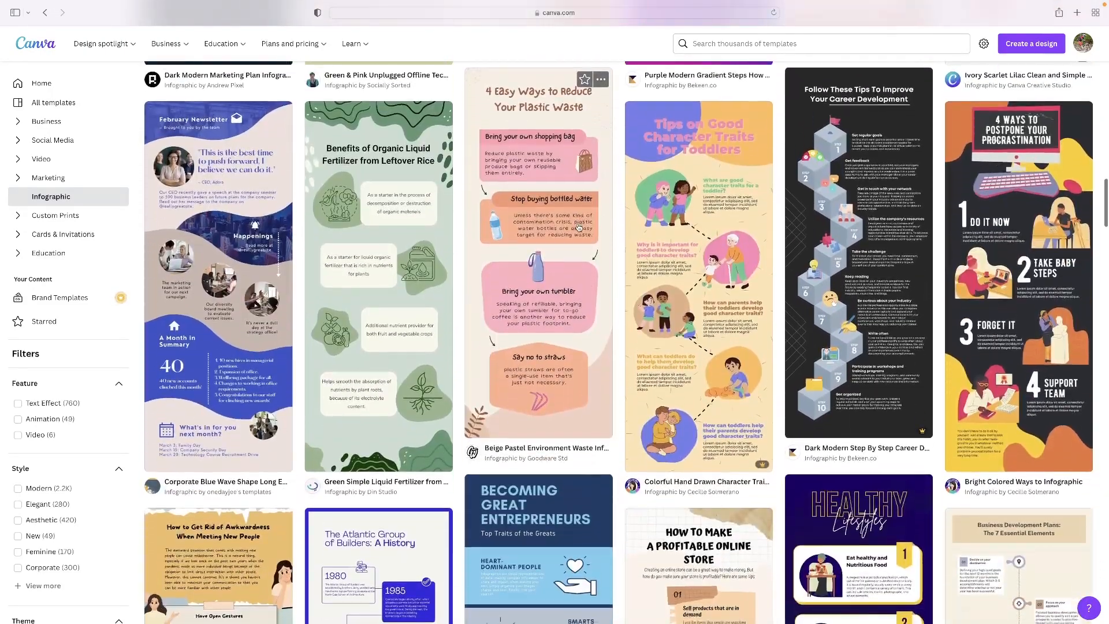
scroll(579, 228, down, 12)
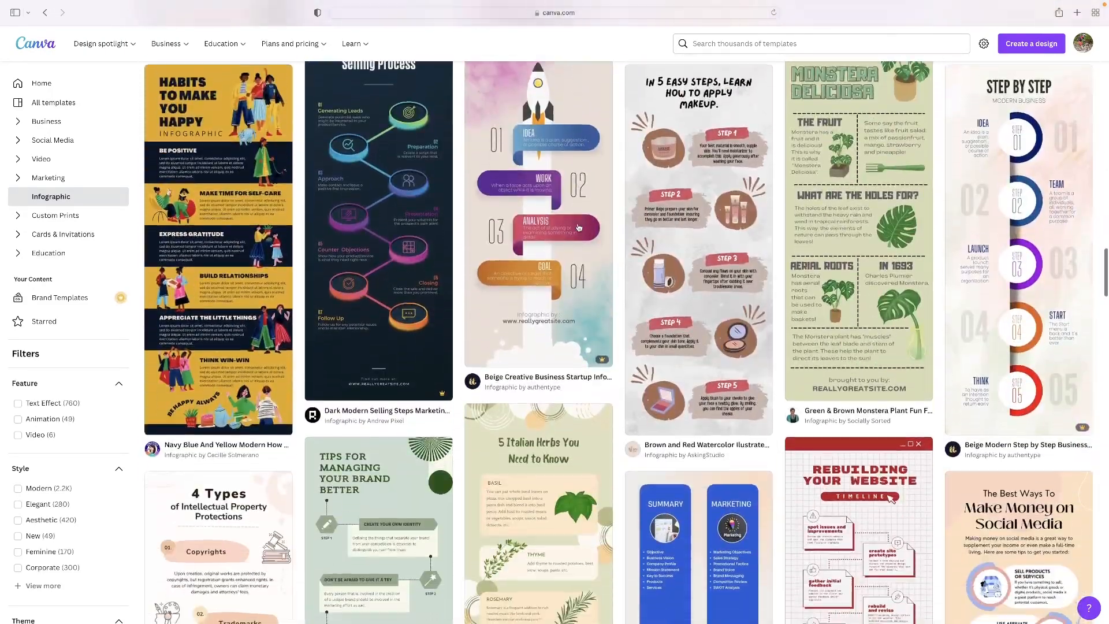
scroll(579, 228, down, 14)
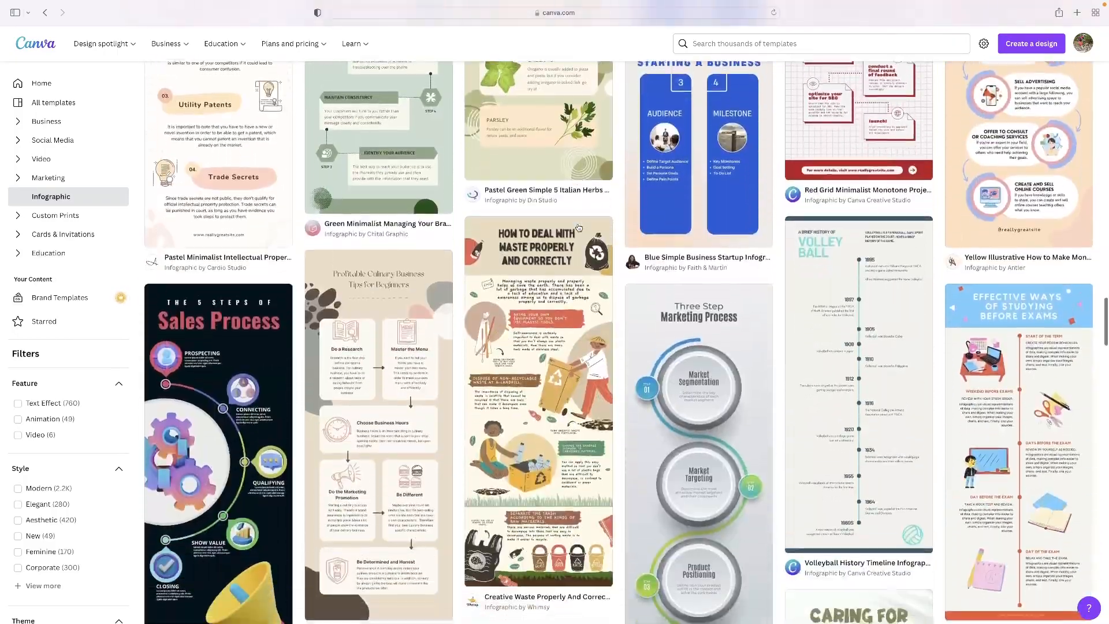
scroll(579, 228, down, 10)
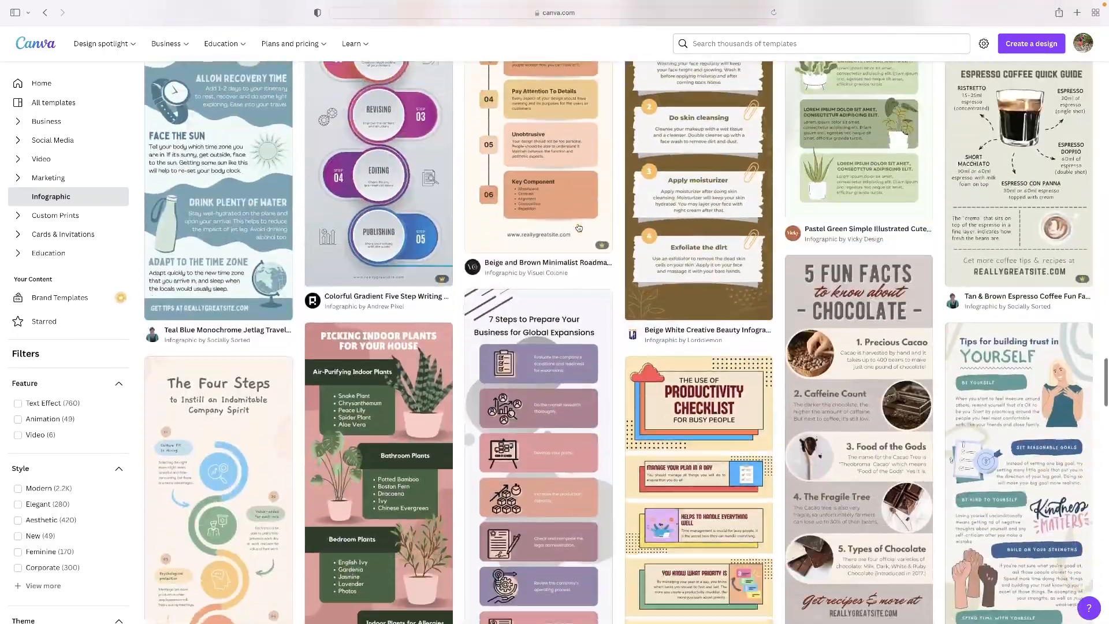
scroll(579, 228, up, 8)
scroll(579, 227, up, 20)
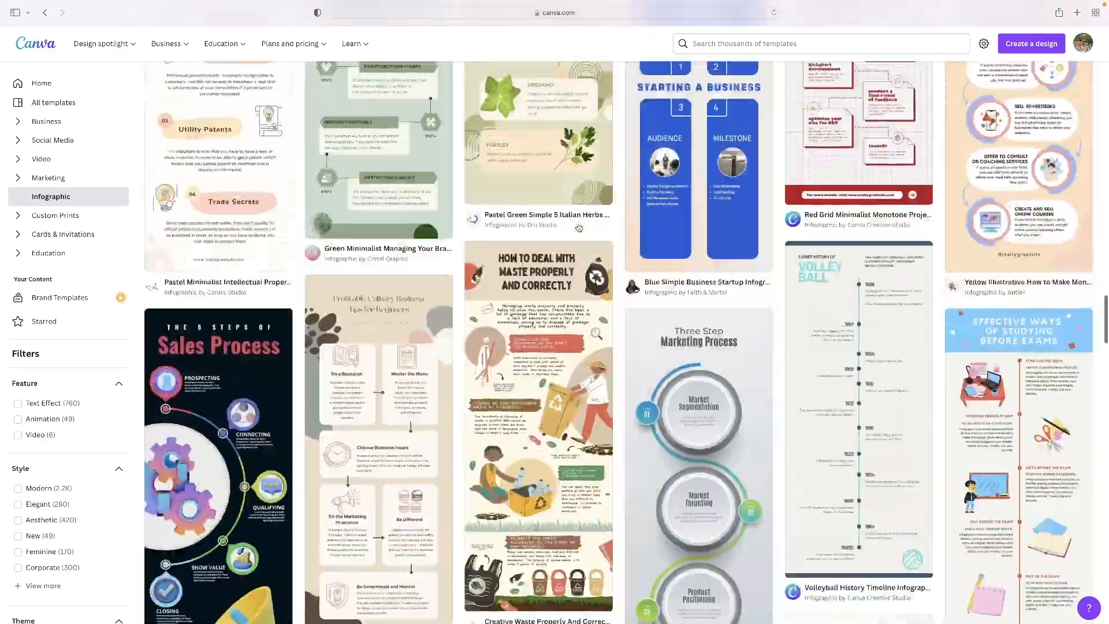
scroll(578, 228, up, 20)
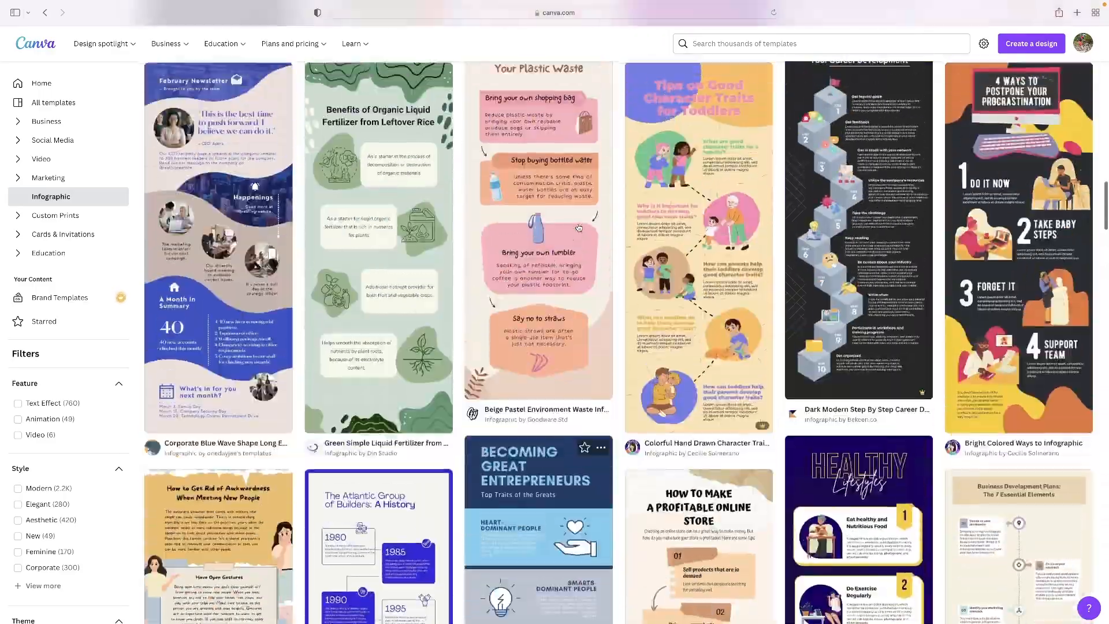
scroll(579, 228, up, 3)
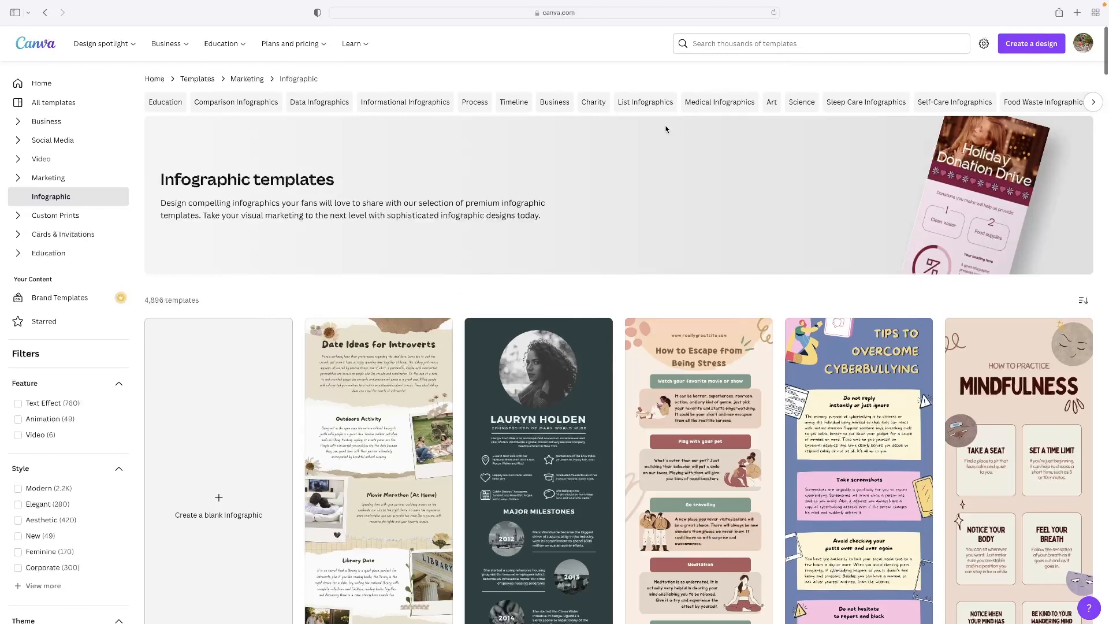
Step: Search the templates for "instagram infographic" and look through the resulting designs
click(740, 43)
text(in)
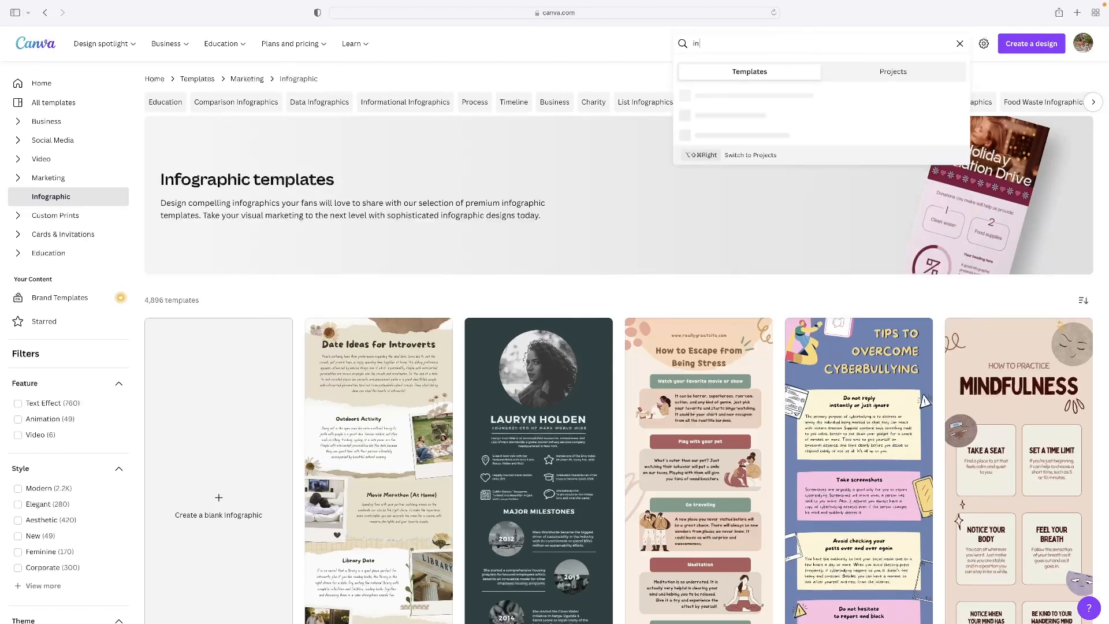
text(stagram infographic)
key(Return)
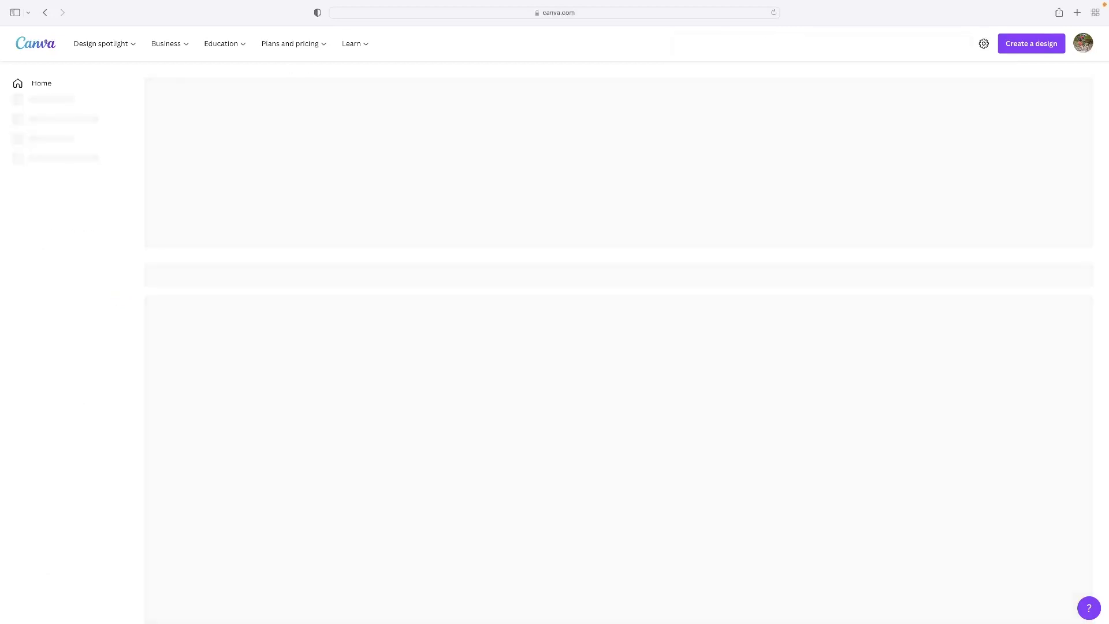
scroll(414, 264, down, 10)
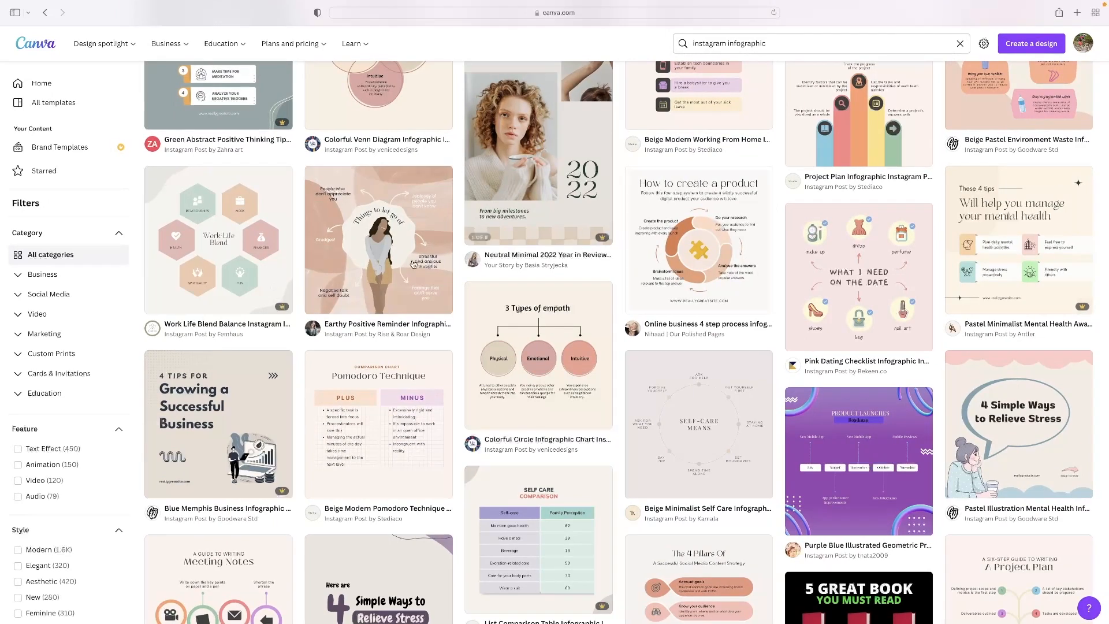
scroll(248, 302, up, 5)
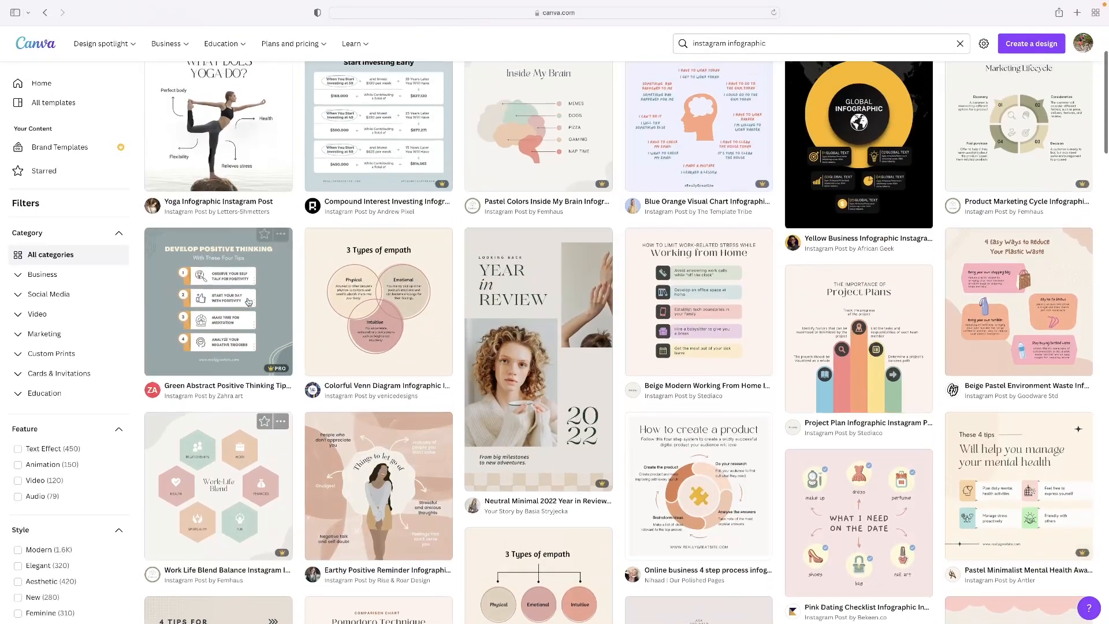
scroll(249, 302, up, 3)
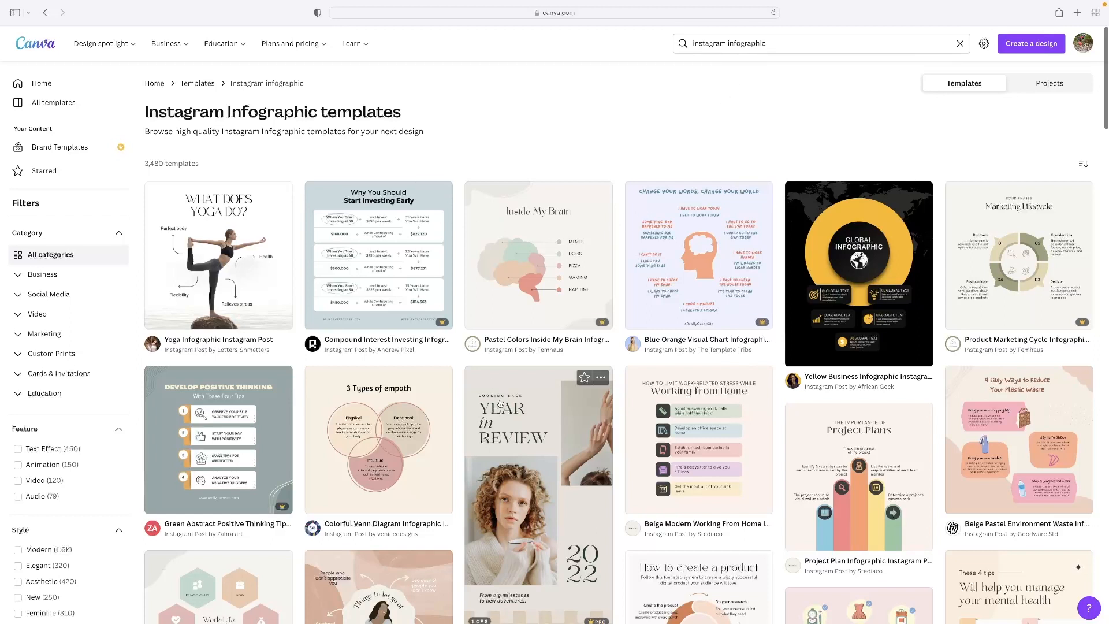
scroll(637, 359, down, 5)
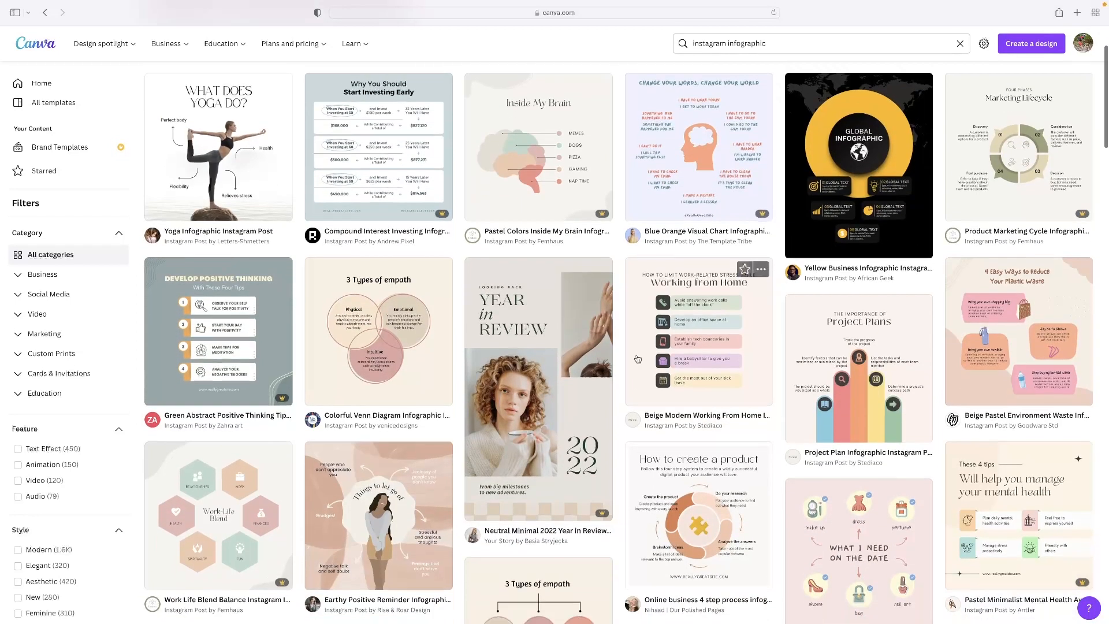
scroll(637, 359, down, 5)
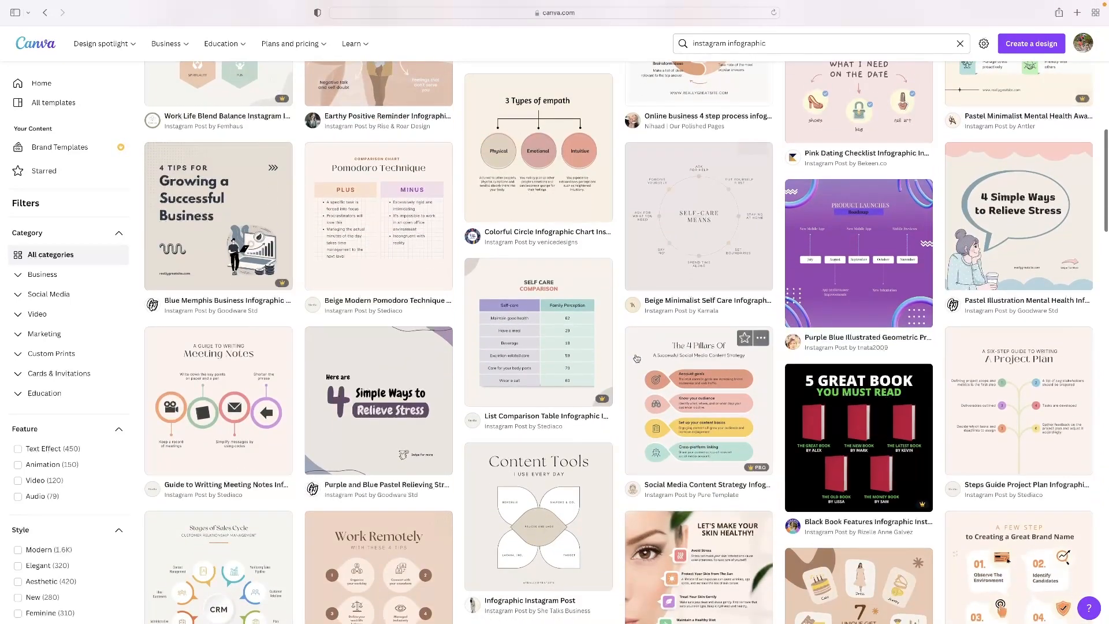
Step: Return to the general Infographic templates and open the Dark Modern Step By Step Career Development Tips Infographic for customising
scroll(637, 359, left, 5)
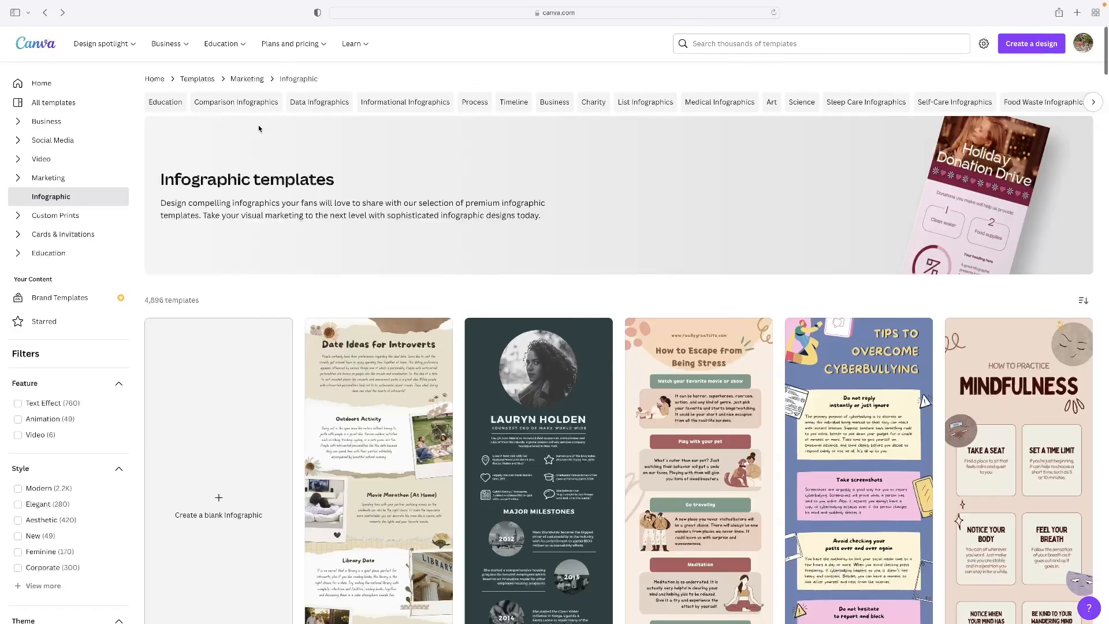
scroll(322, 177, down, 8)
scroll(390, 187, up, 5)
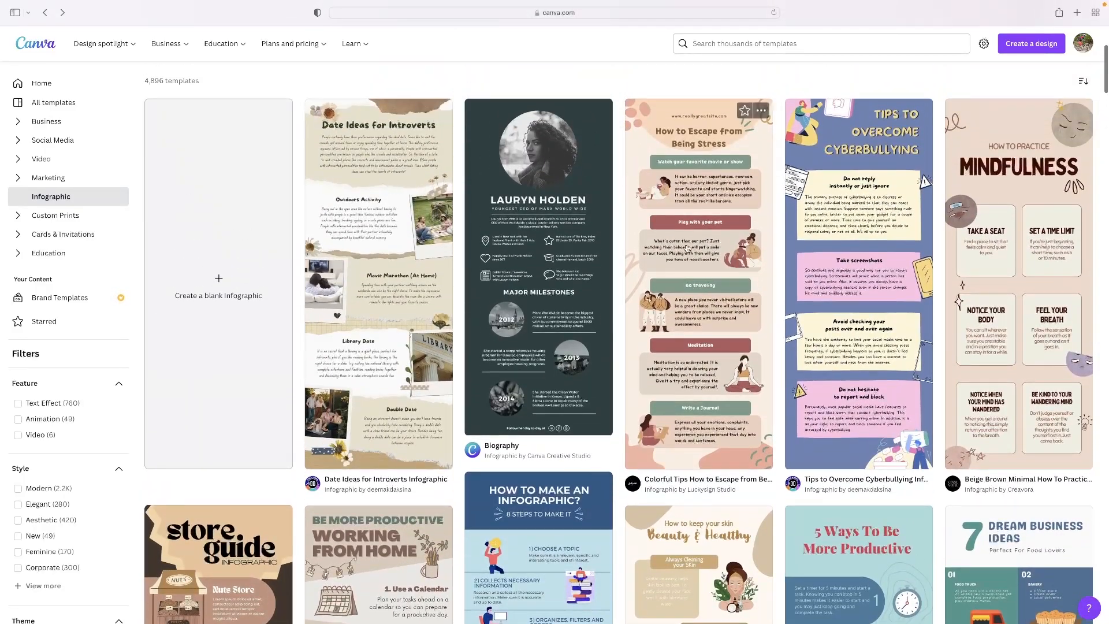
scroll(687, 231, down, 10)
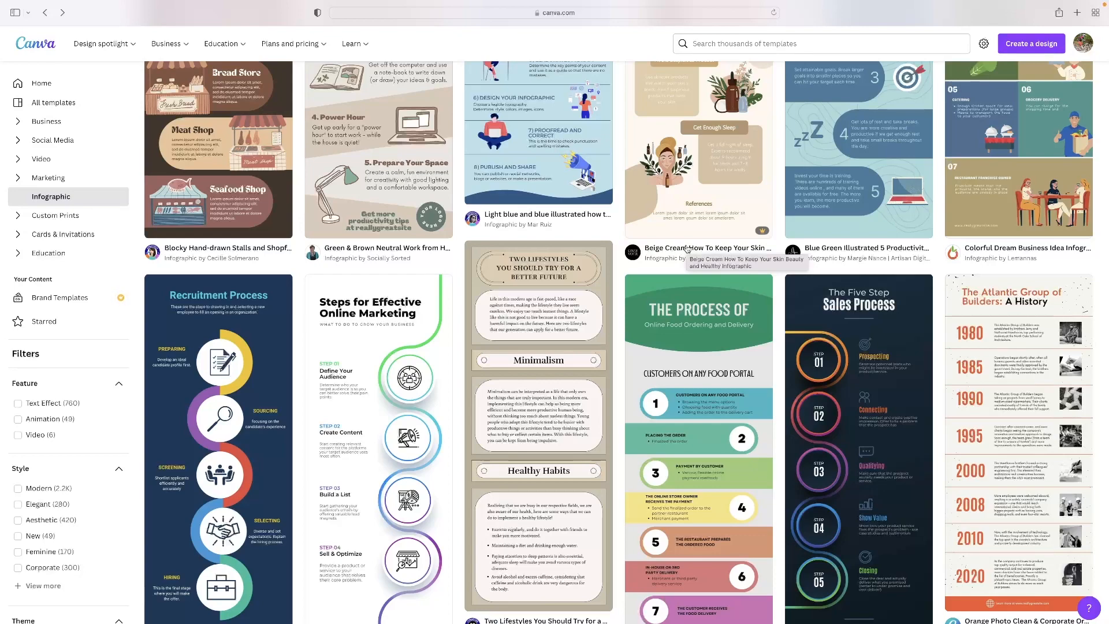
scroll(748, 289, down, 10)
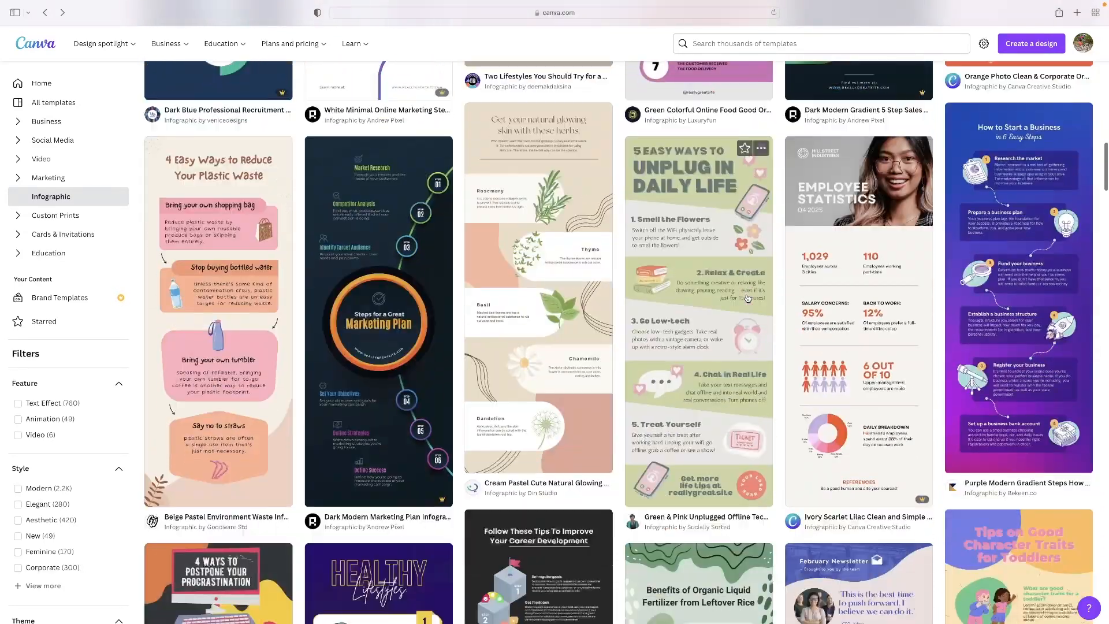
scroll(747, 298, down, 5)
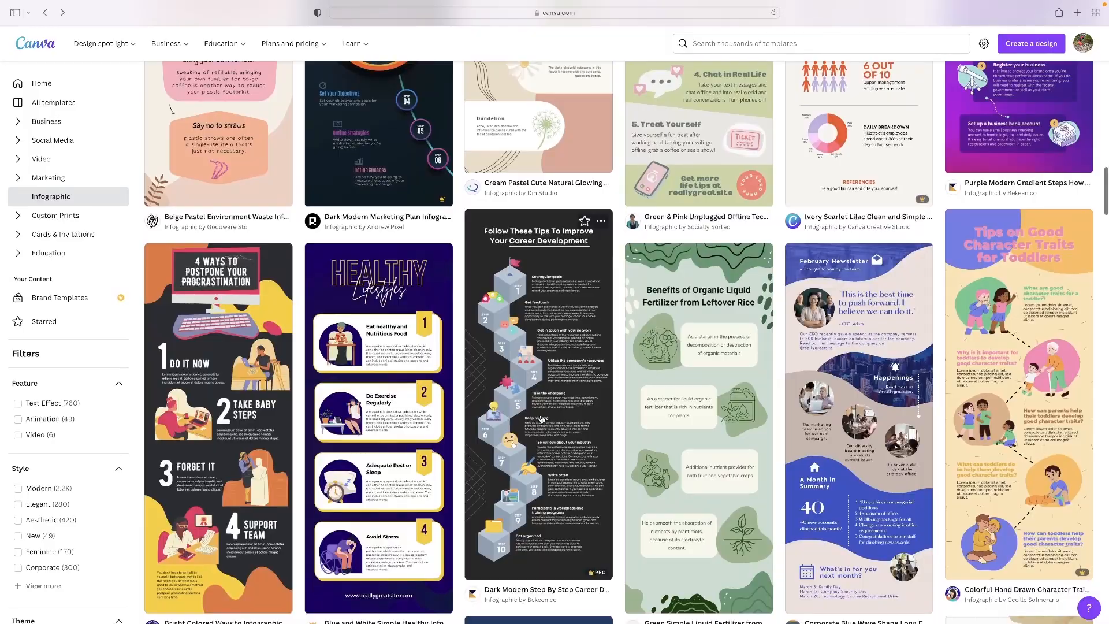
click(542, 419)
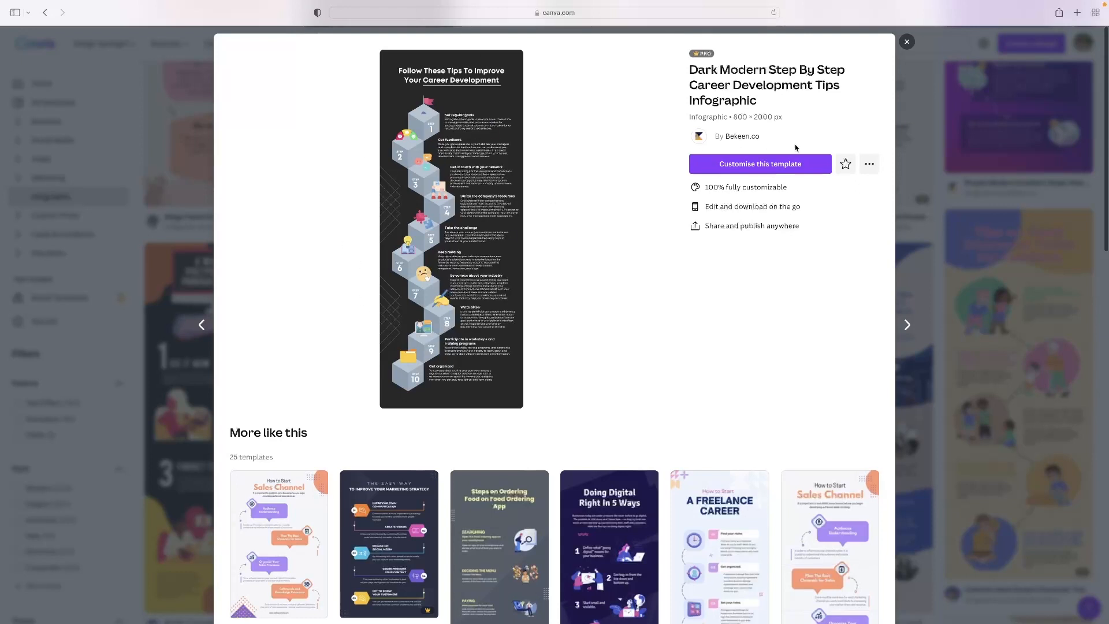
click(765, 166)
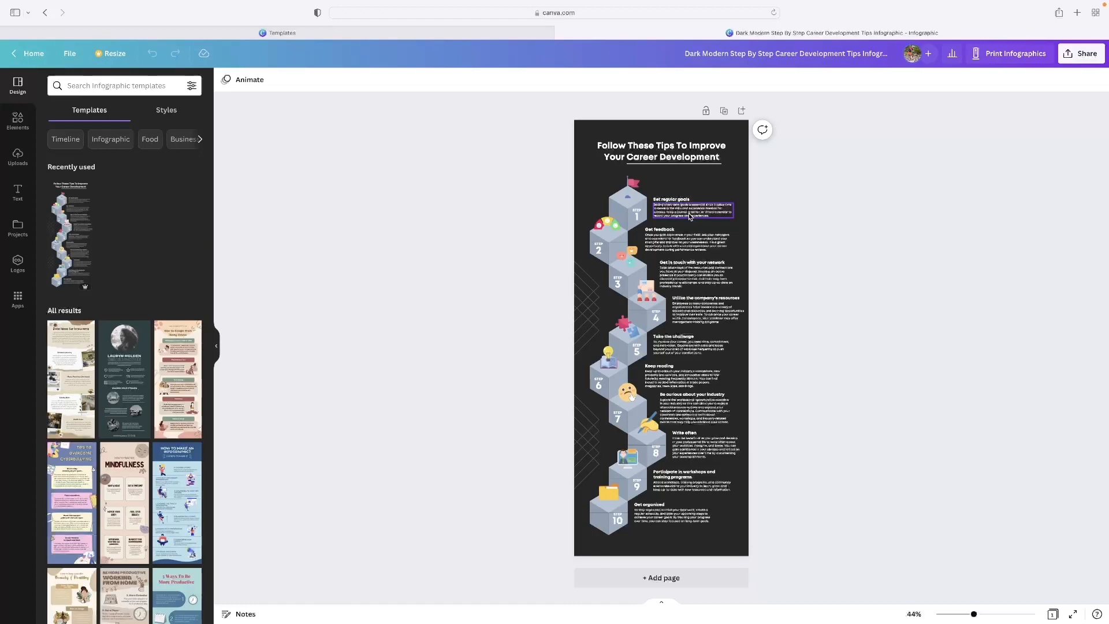
Step: Replace the step 1 heading "Set regular goals" with "NEW TITLE"
click(679, 213)
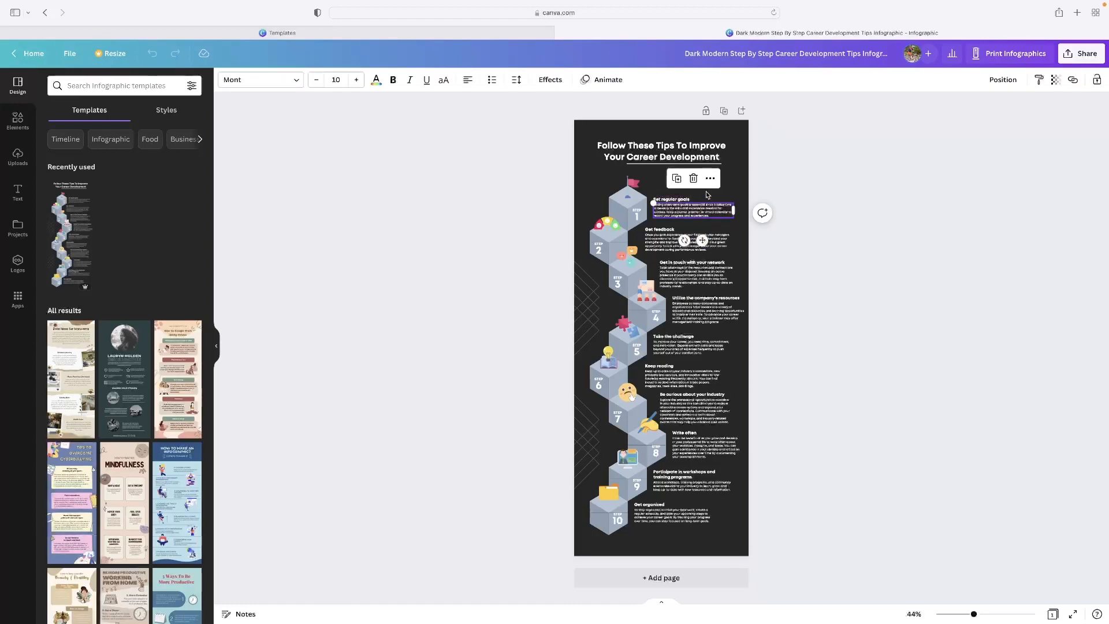
double_click(676, 200)
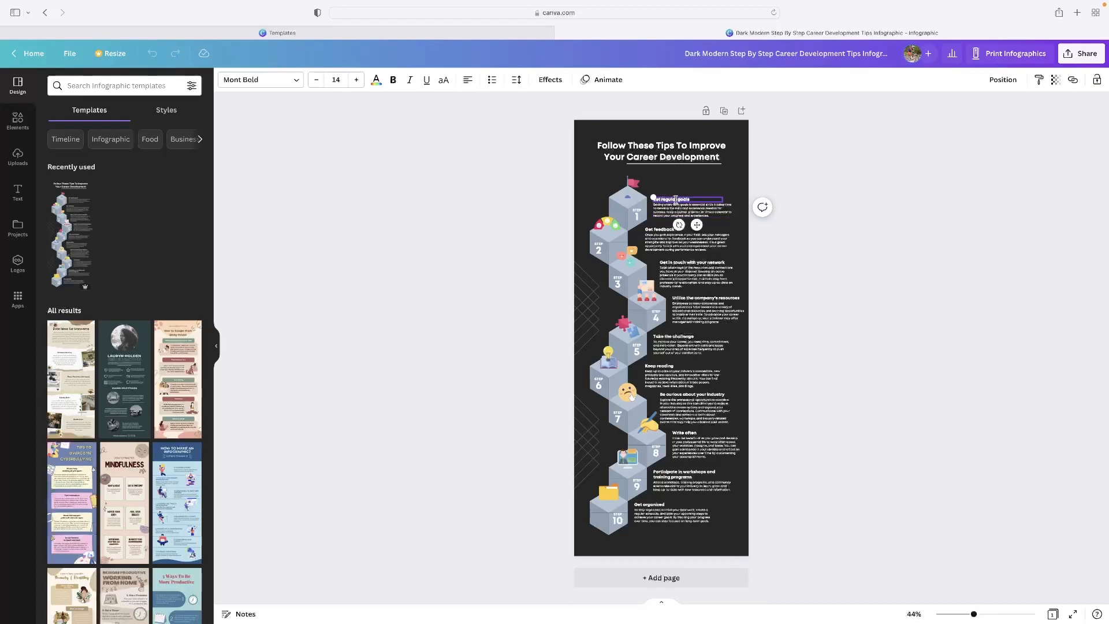
text(Te)
Step: Open the paragraph under the step 1 heading for editing with all its text selected
click(698, 211)
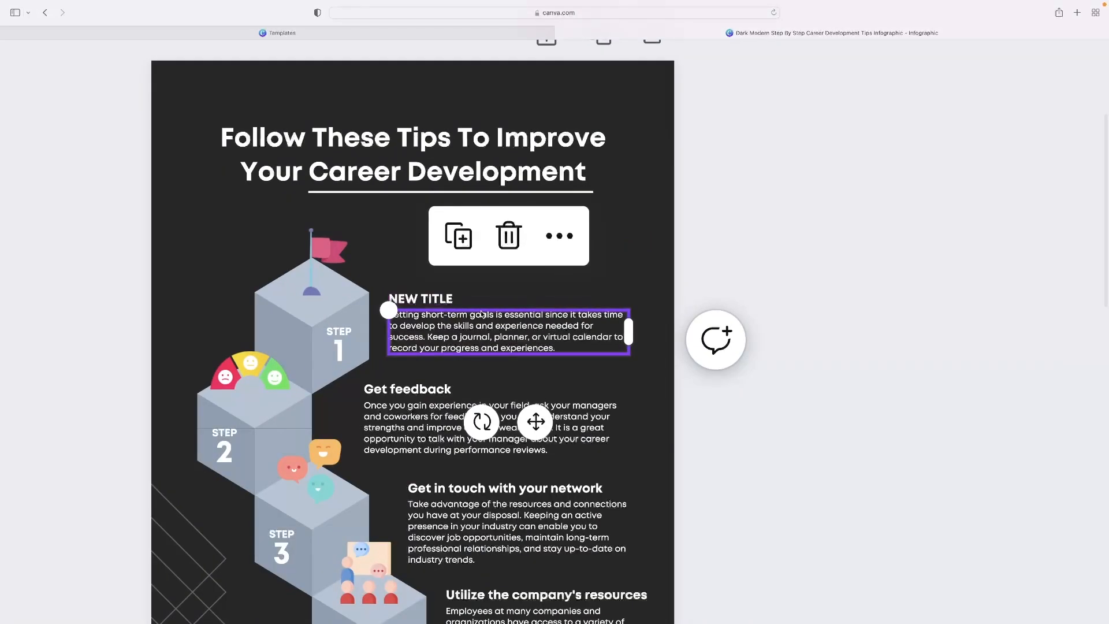
scroll(436, 289, down, 1)
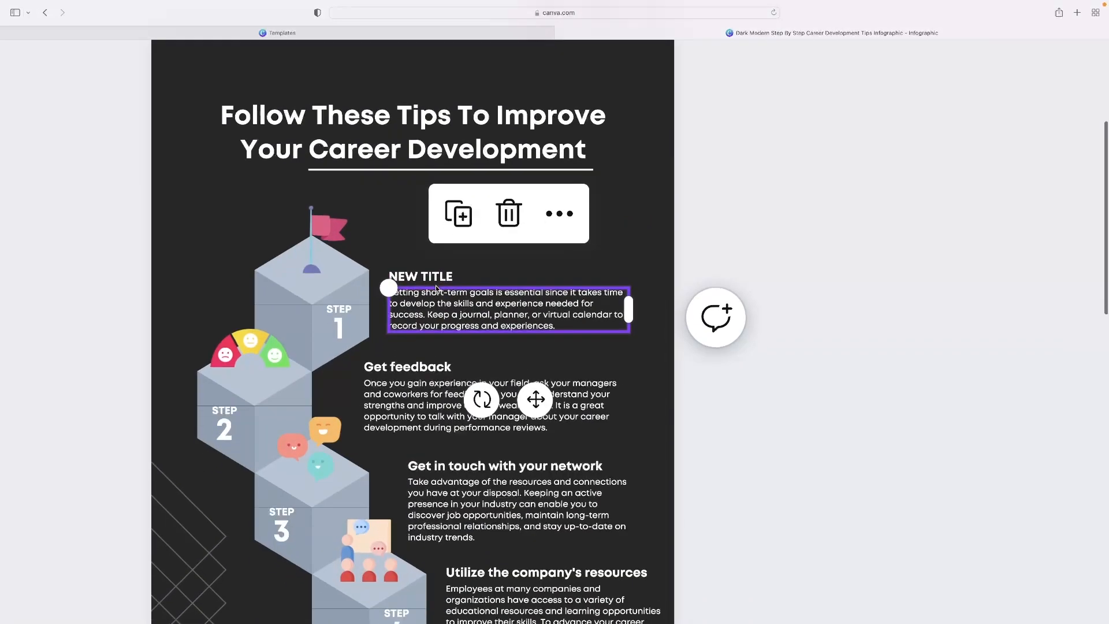
double_click(453, 322)
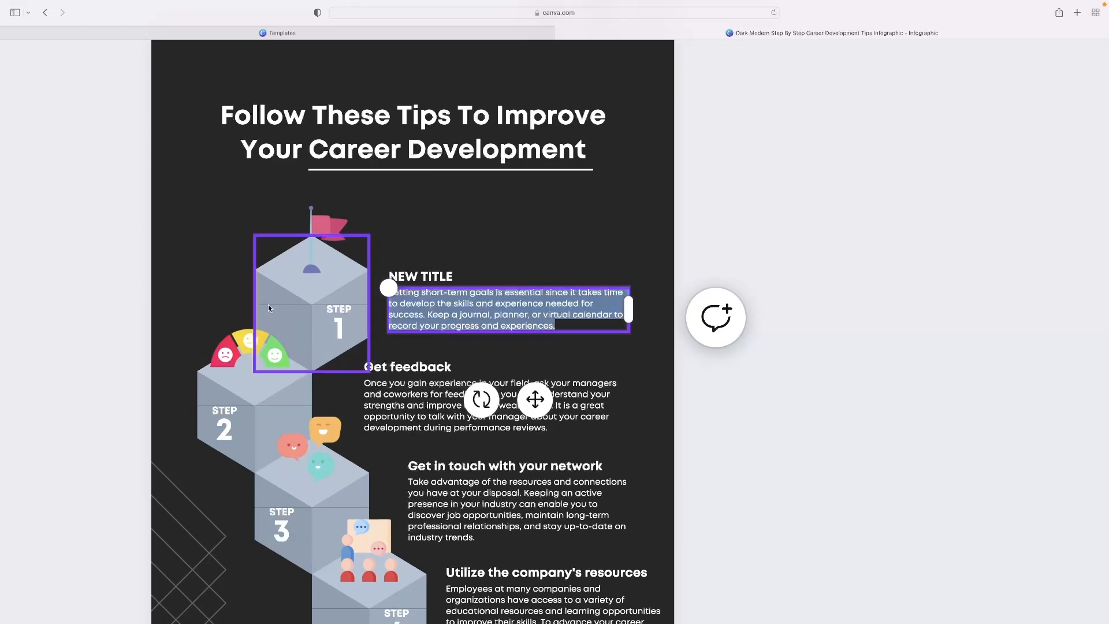
scroll(509, 319, left, 5)
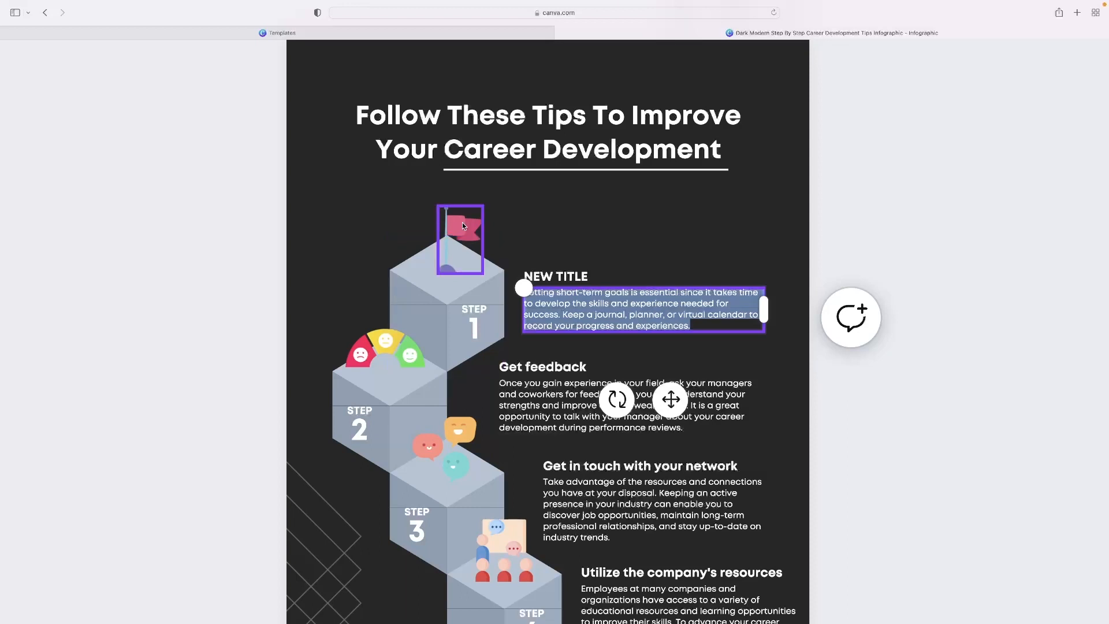
click(469, 239)
scroll(467, 237, down, 6)
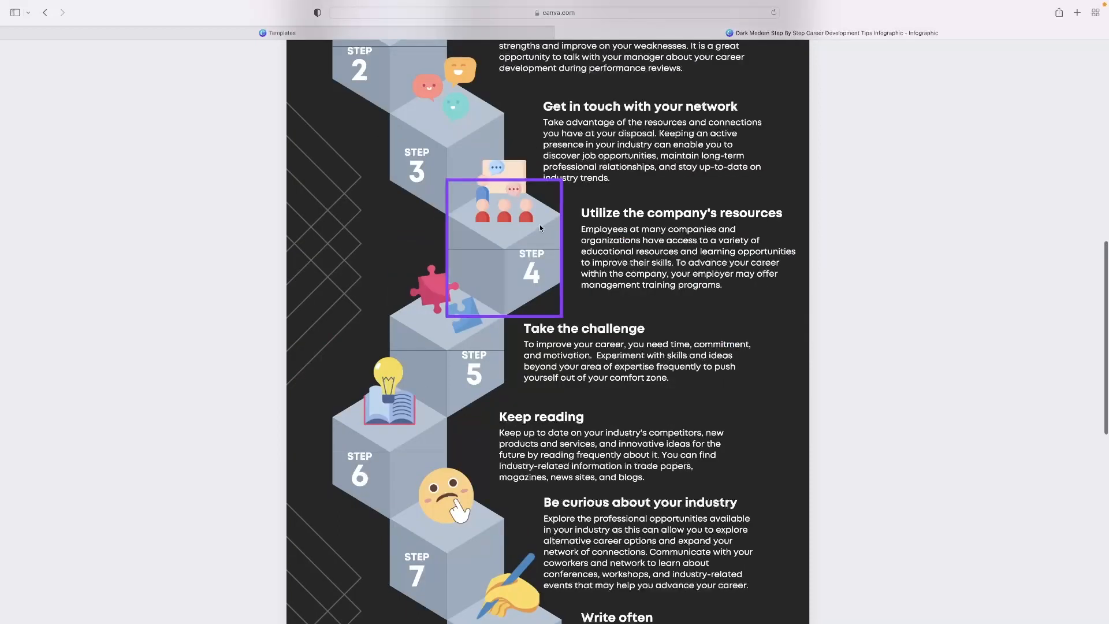
scroll(539, 224, up, 3)
click(445, 272)
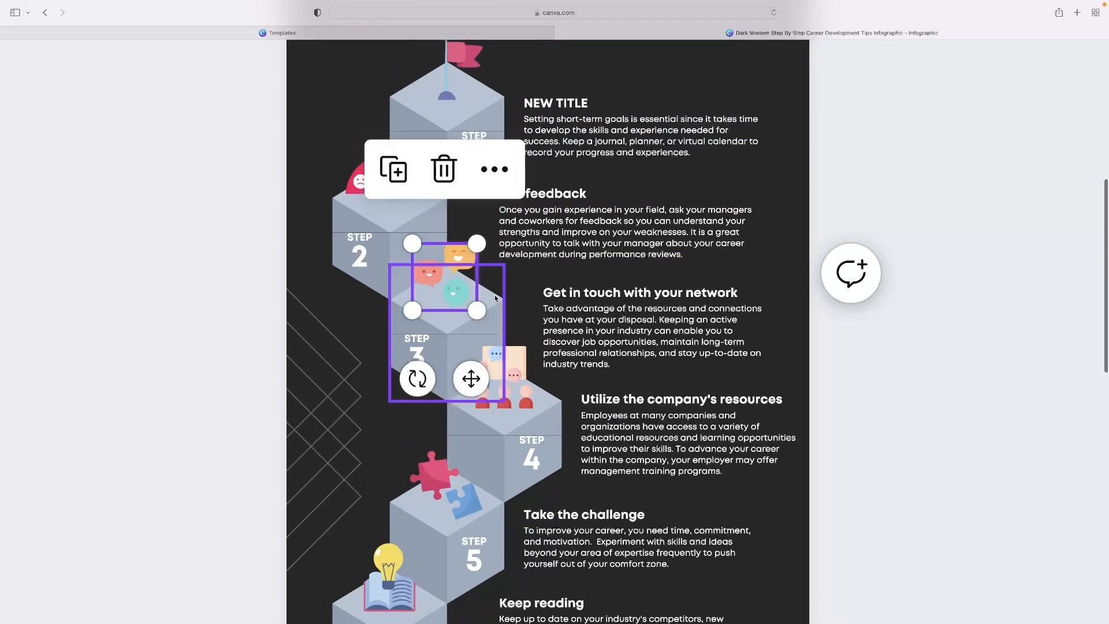
Step: Enlarge and reposition the group presentation illustration on the step 4 block, then delete it
click(493, 359)
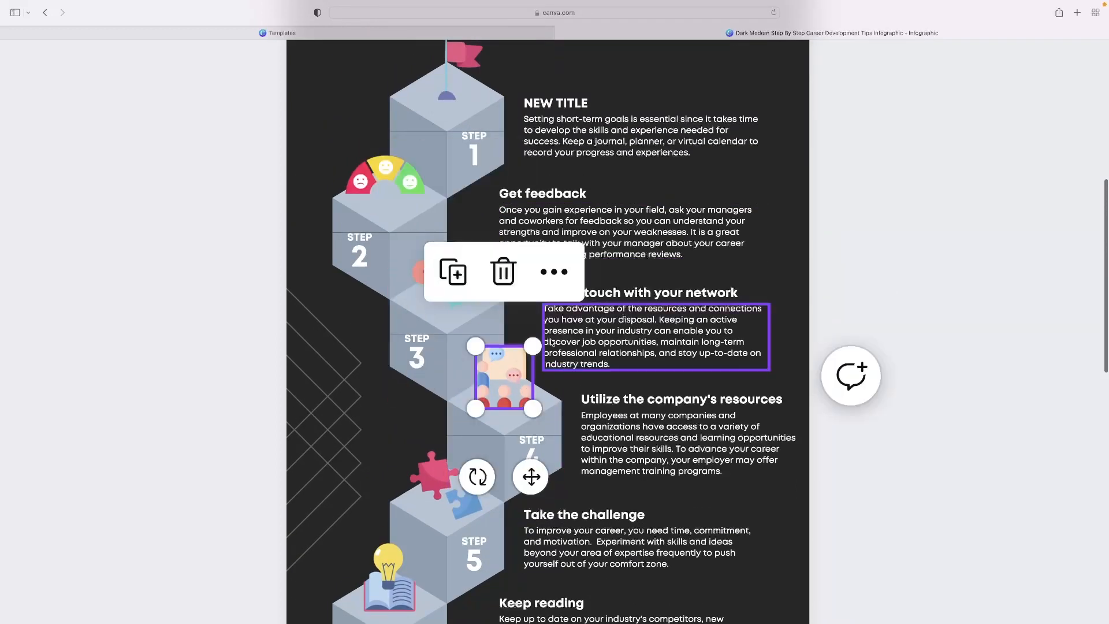
drag(538, 349, 577, 298)
drag(507, 370, 444, 386)
scroll(480, 340, left, 2)
scroll(480, 340, down, 1)
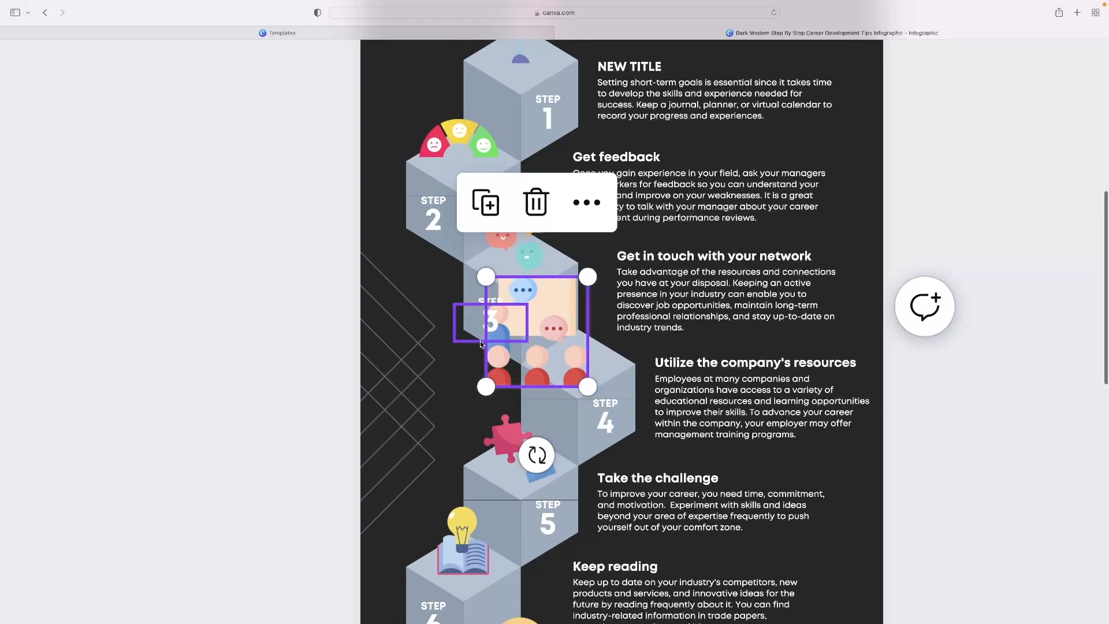
key(Delete)
double_click(603, 415)
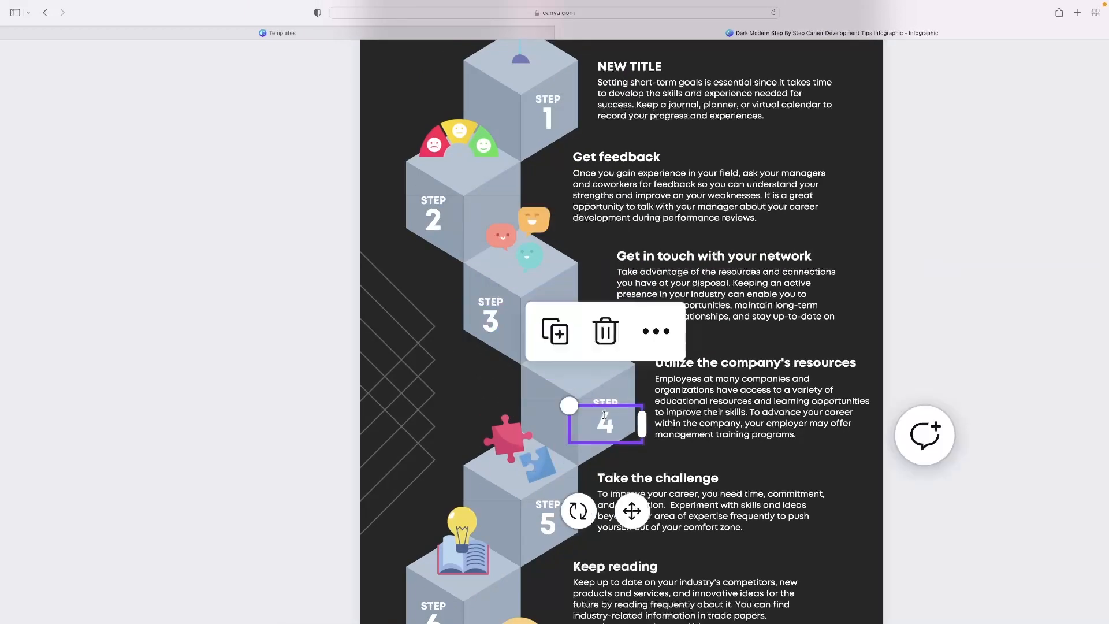
click(614, 401)
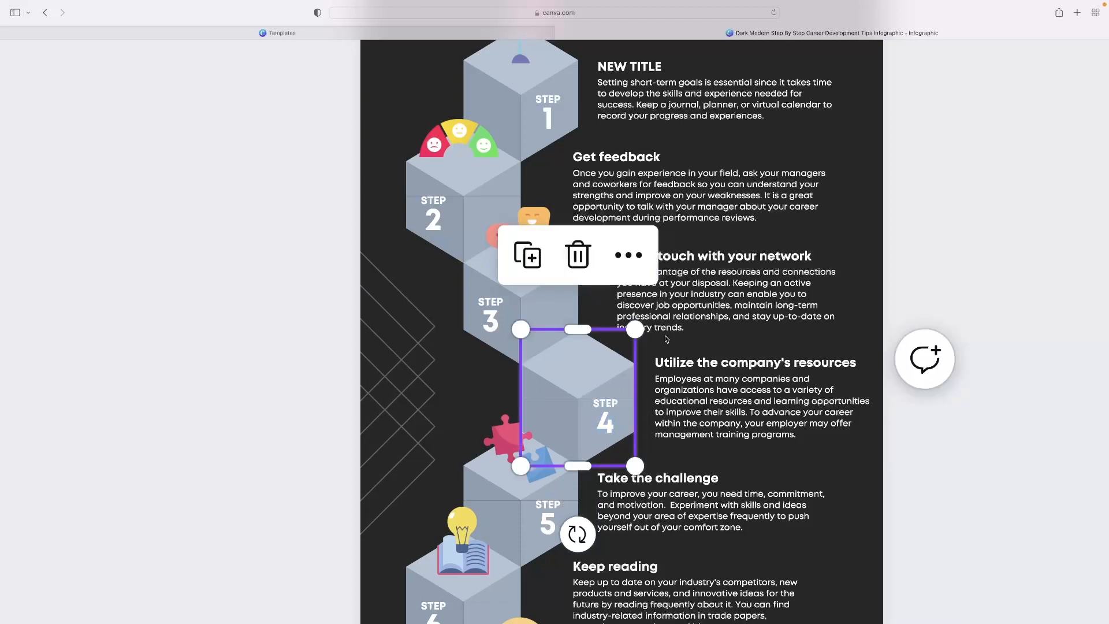
Step: Delete both geometric line patterns along the left edge of the infographic's background
scroll(766, 325, down, 5)
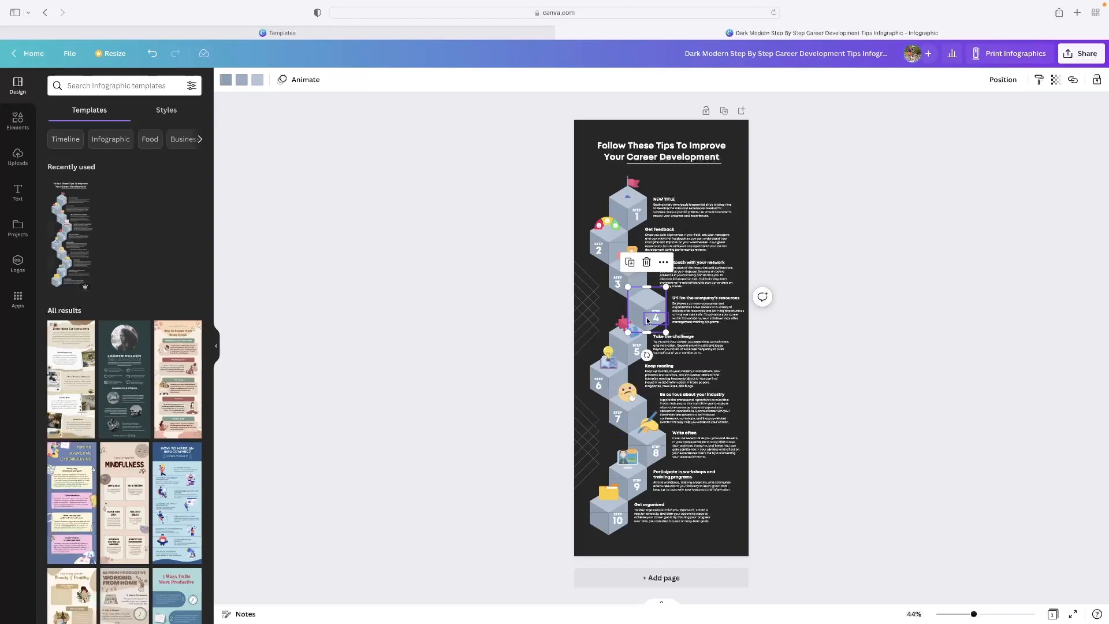
click(587, 312)
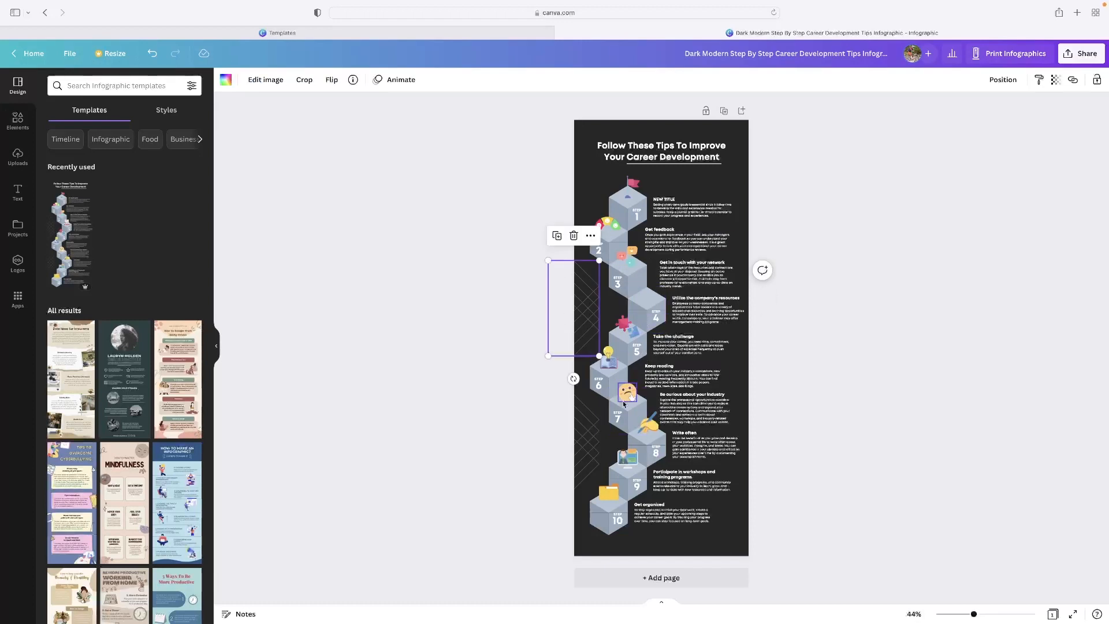
click(594, 450)
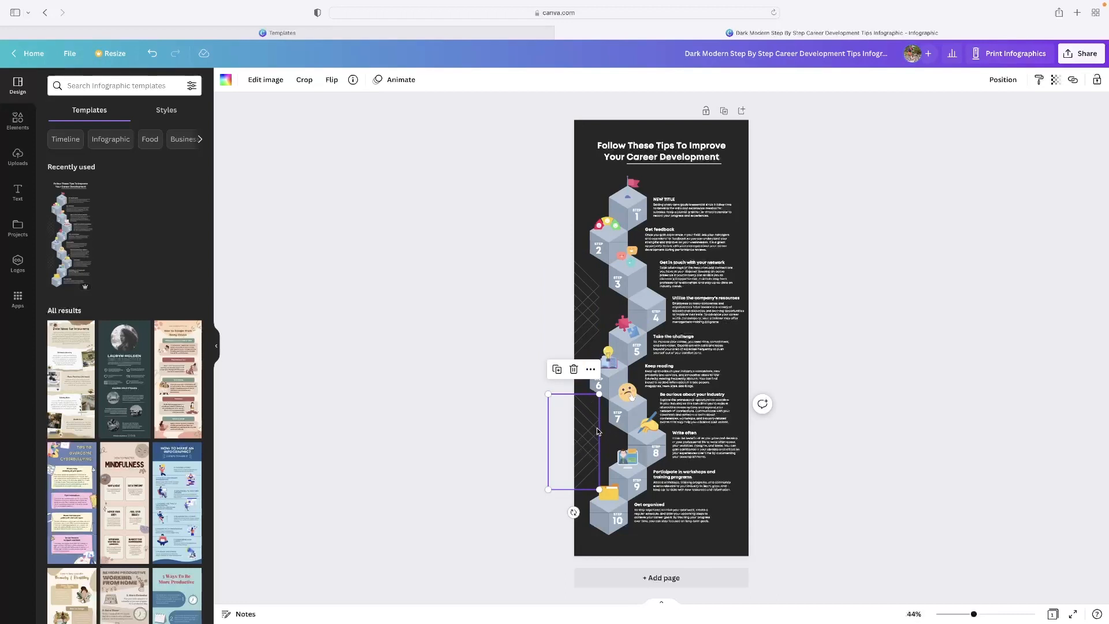
key(Delete)
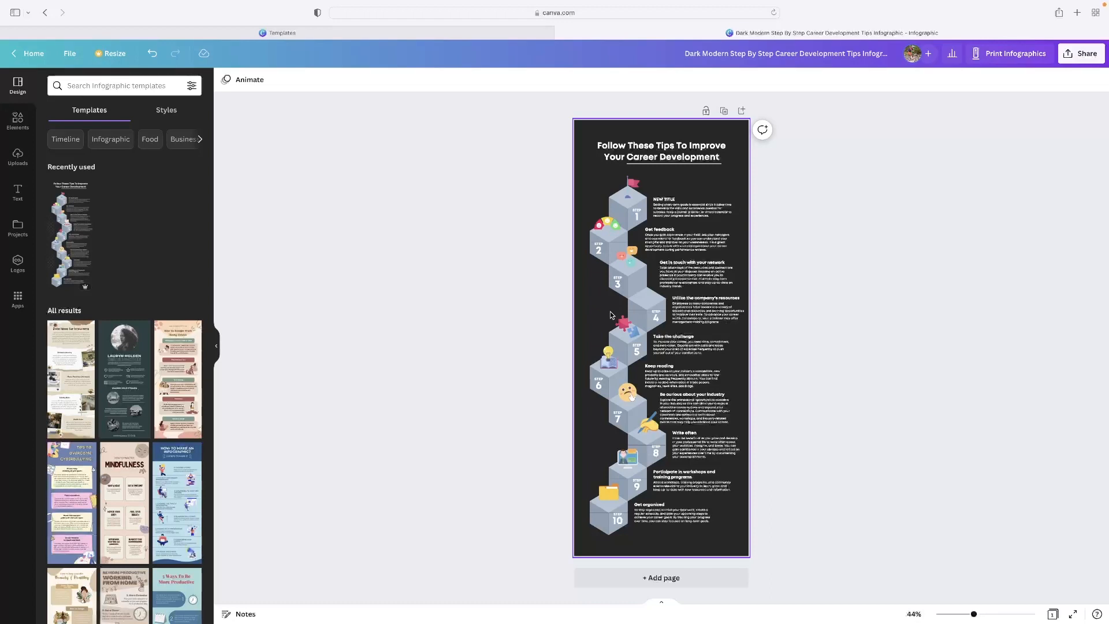
Step: Delete the red flag graphic on the step 1 block and the smiley gauge on the step 2 block
scroll(168, 141, down, 1)
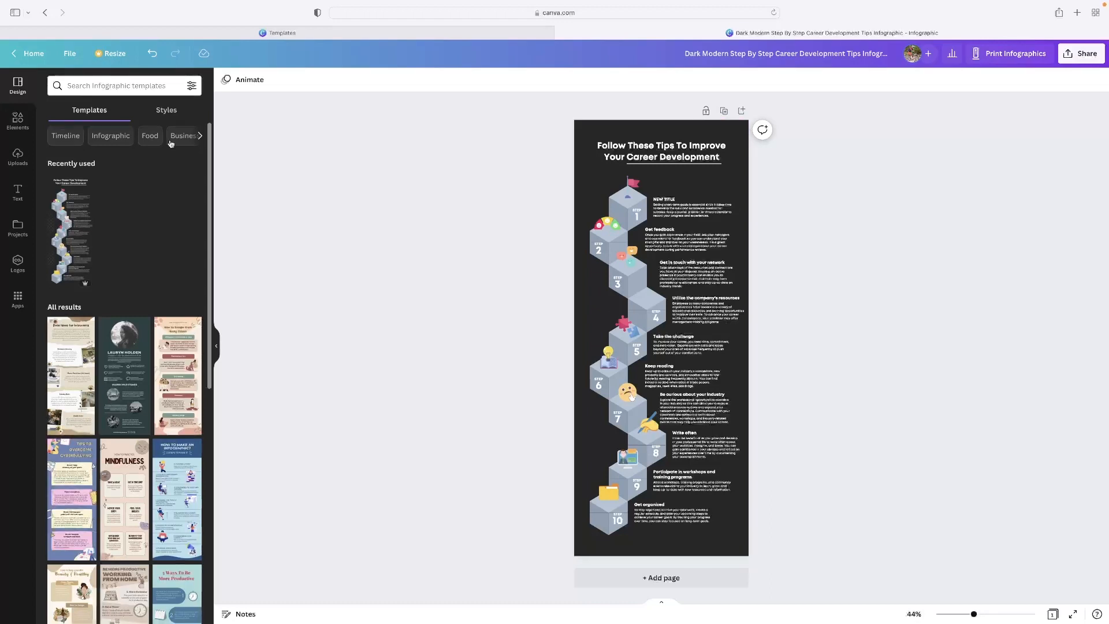
click(630, 189)
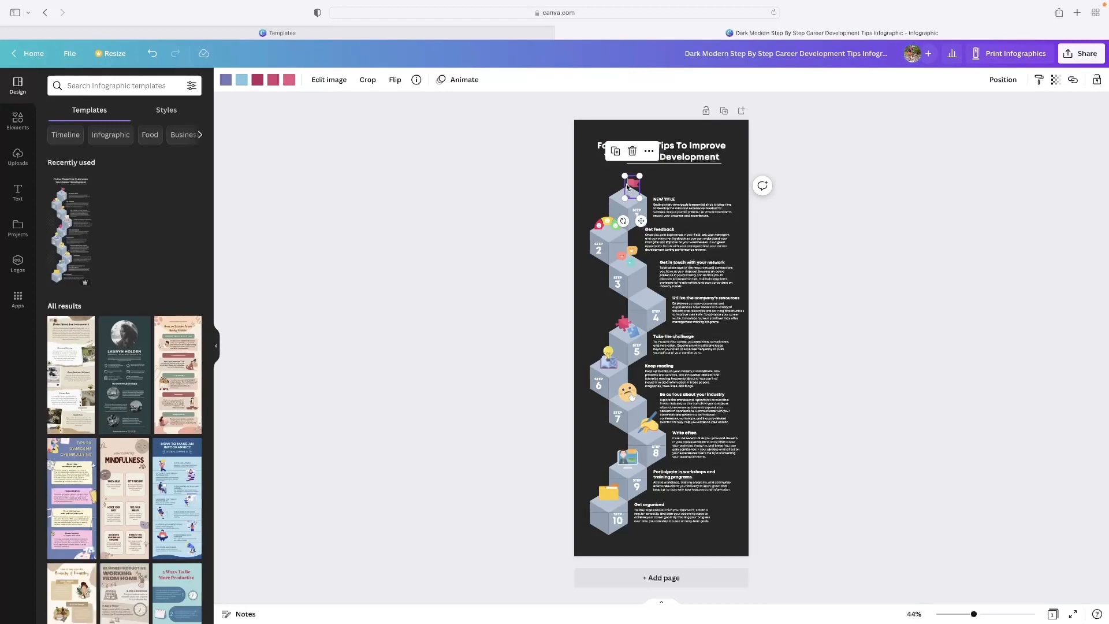
click(632, 151)
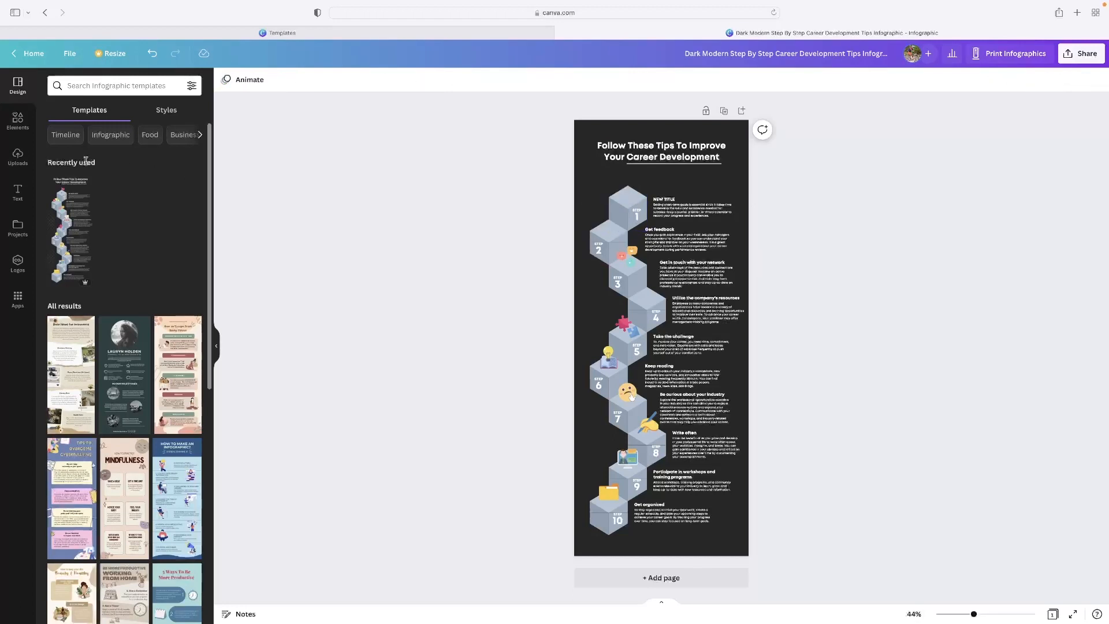
Step: Browse the available design elements and search them for "pizza"
click(17, 120)
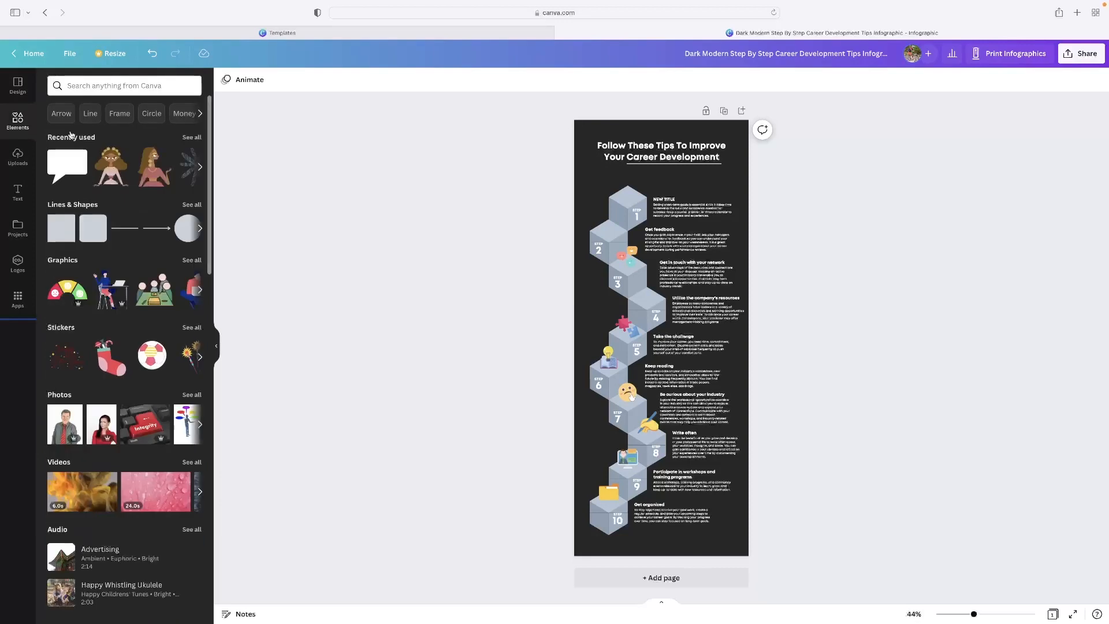
scroll(83, 376, down, 15)
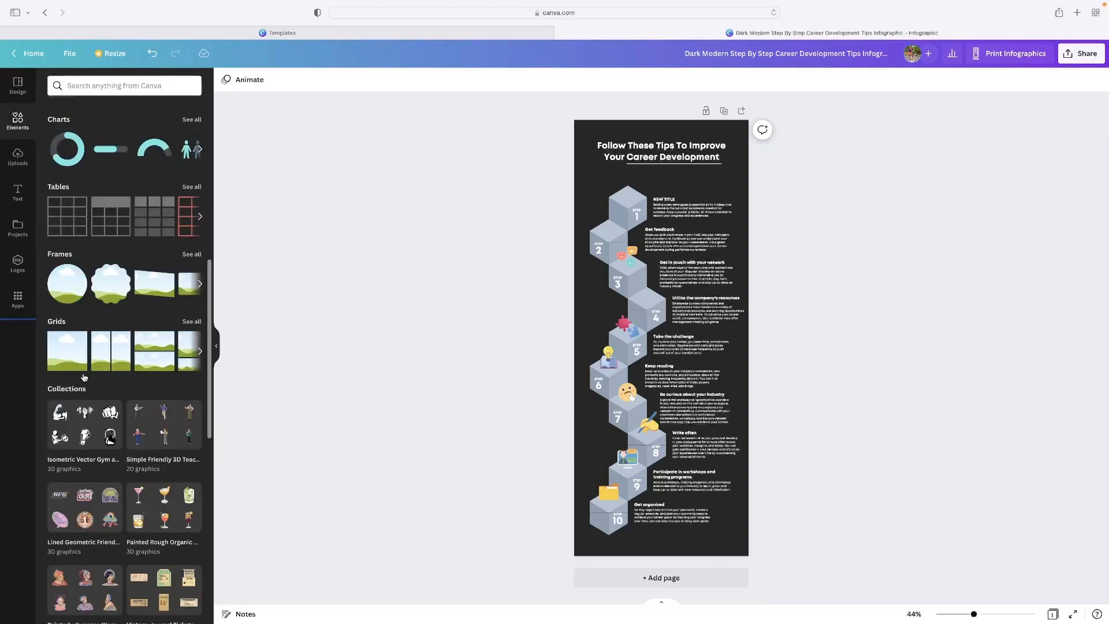
scroll(84, 342, up, 1)
scroll(83, 342, up, 6)
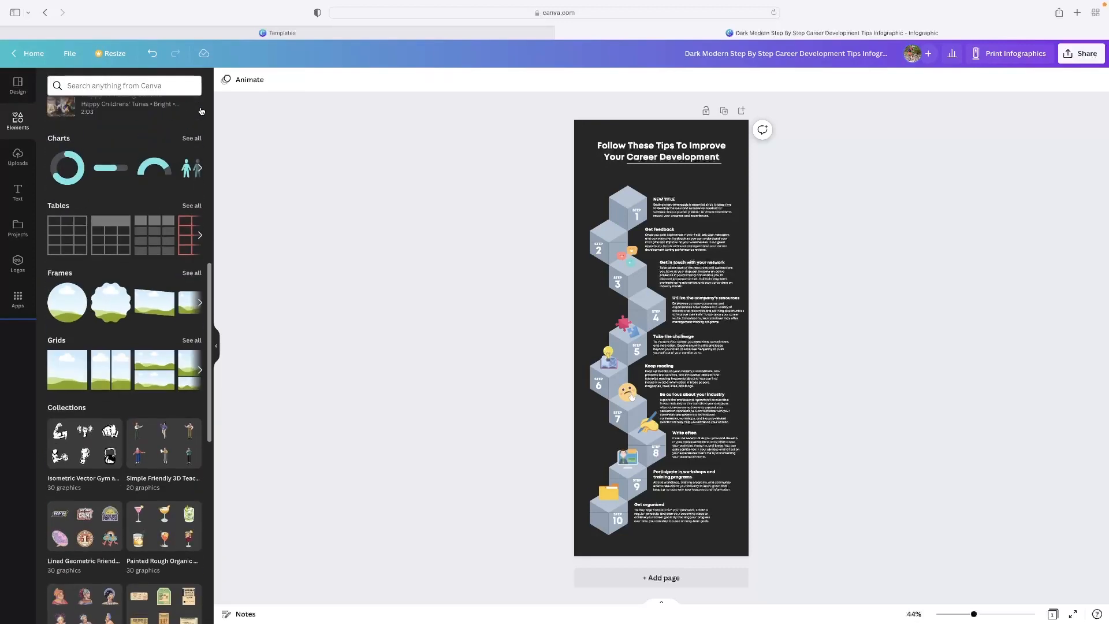
click(129, 86)
text(pizza)
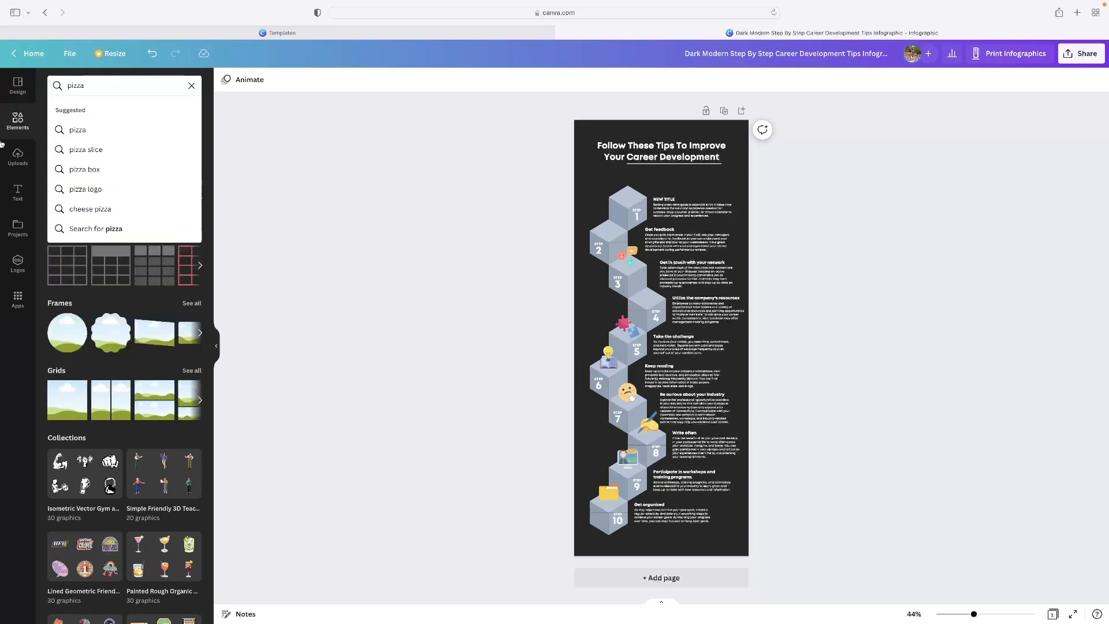
click(88, 130)
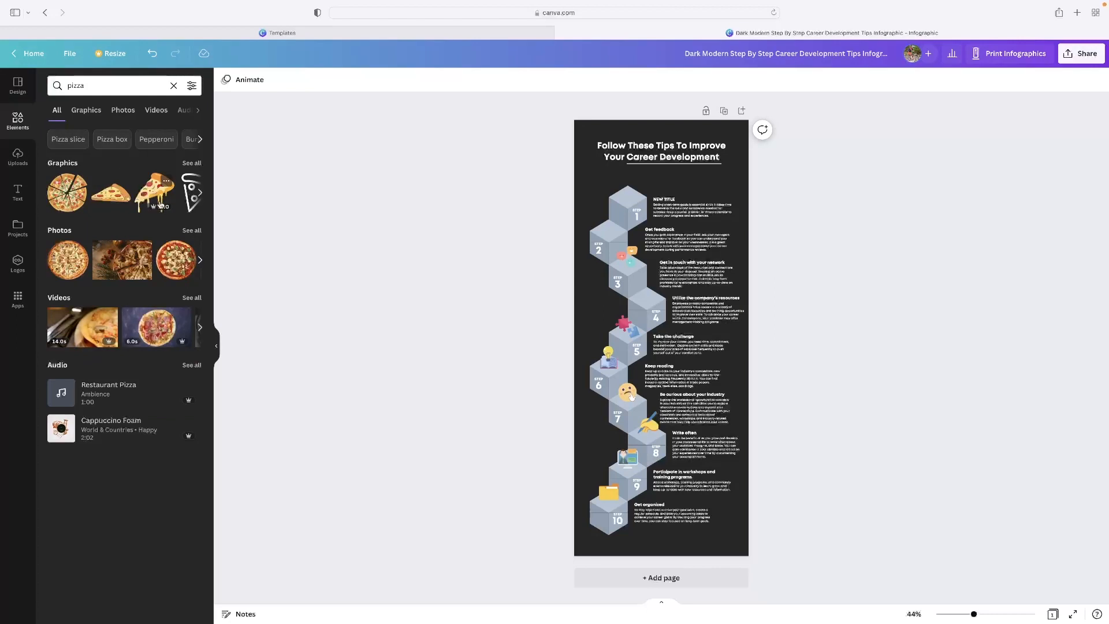
Step: Place the pepperoni pizza slice graphic on top of the step 1 block and check it up close
drag(111, 193, 635, 185)
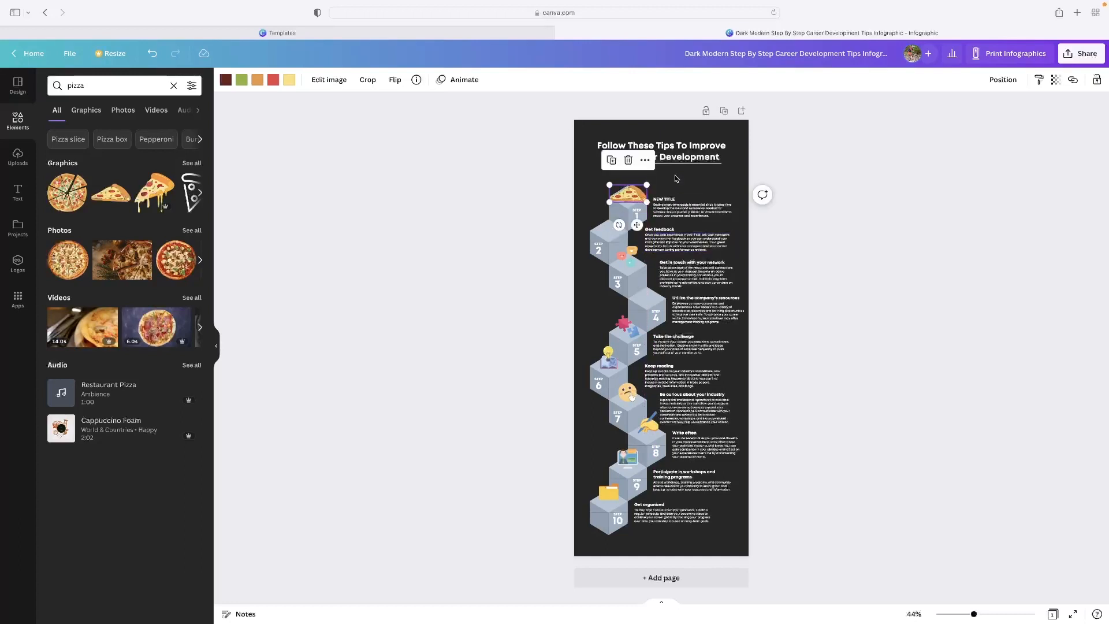
scroll(677, 179, up, 5)
click(608, 229)
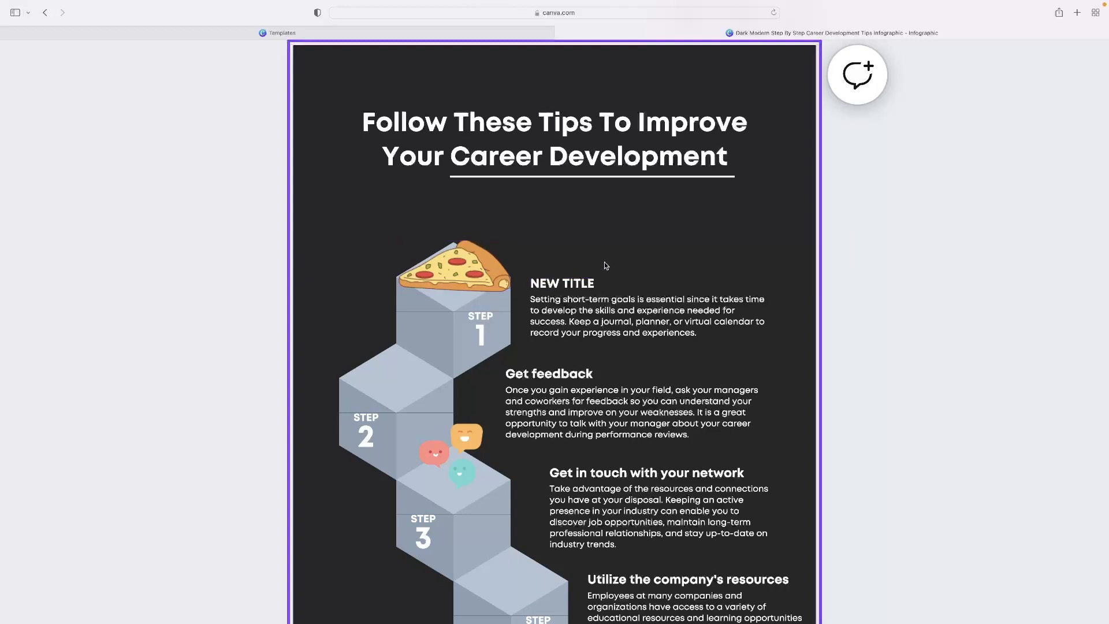
scroll(605, 266, down, 5)
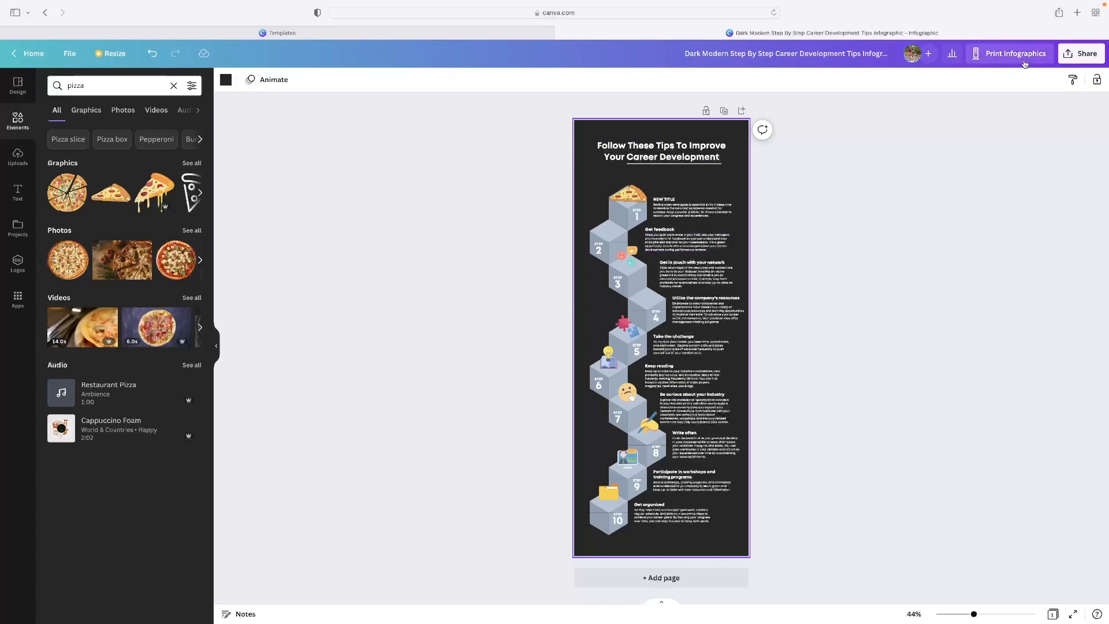
Step: Open the design's download options and examine the available file types, keeping PDF Print
click(1084, 56)
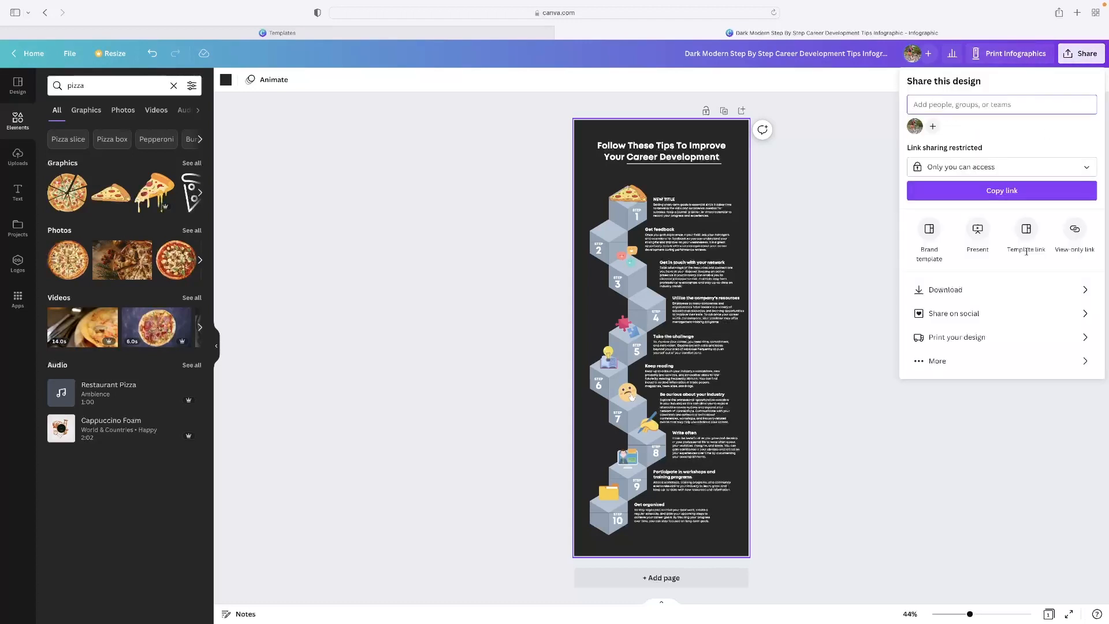
click(950, 295)
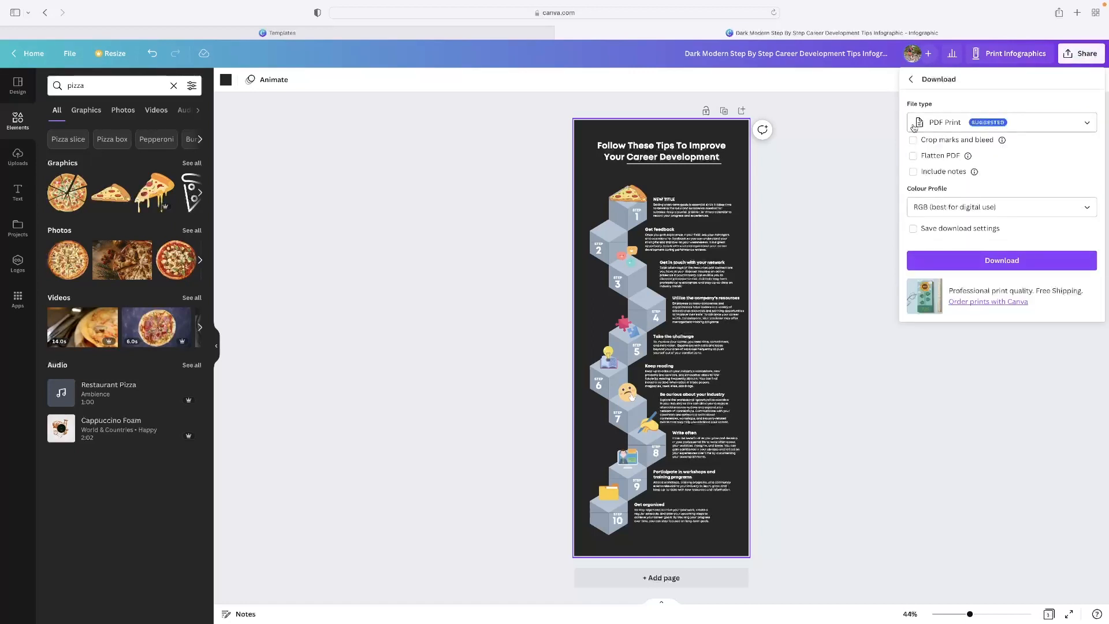
click(978, 123)
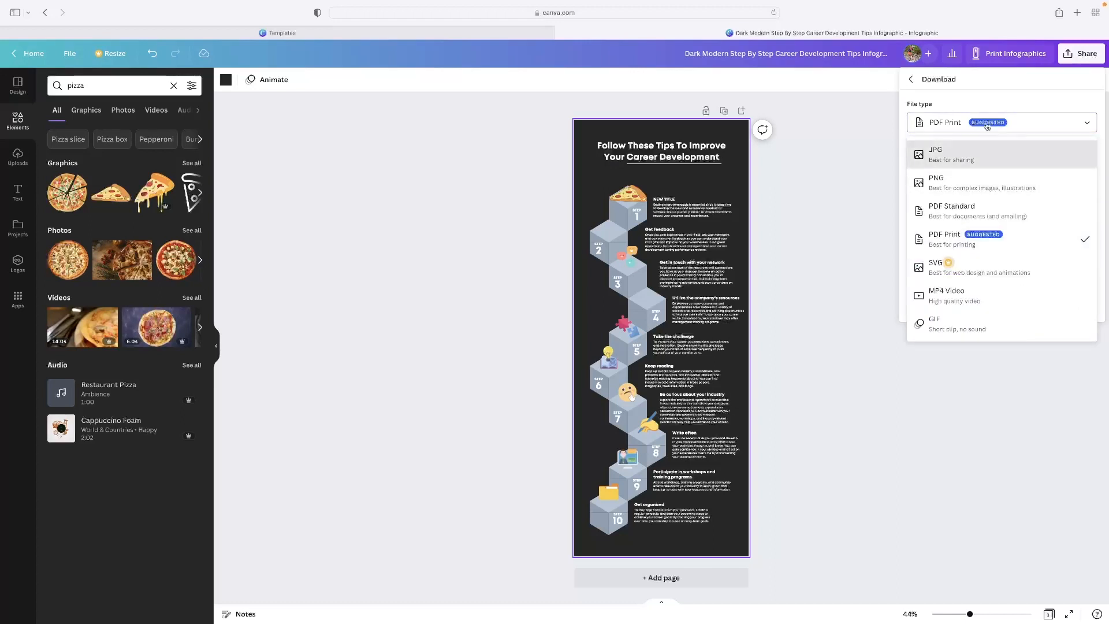
click(1065, 82)
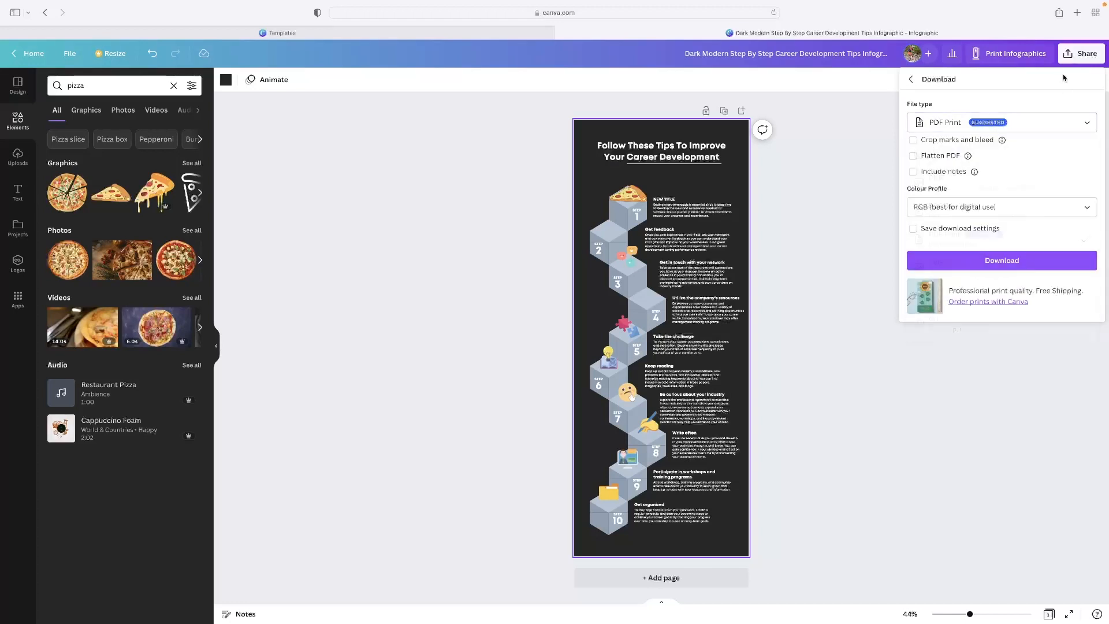